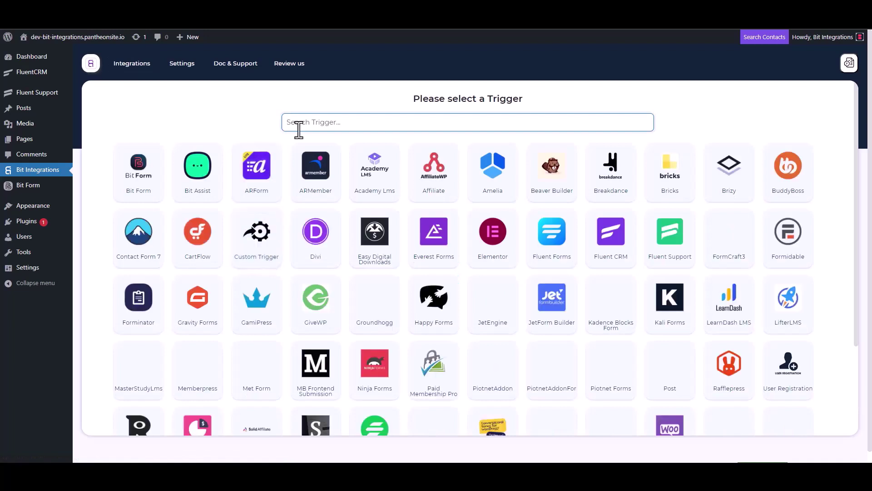
Pick Fluent Support as the trigger, copy its webhook URL, and start fetching incoming data
{"action": "left_click", "coordinate": [673, 252]}
{"action": "left_click", "coordinate": [621, 219]}
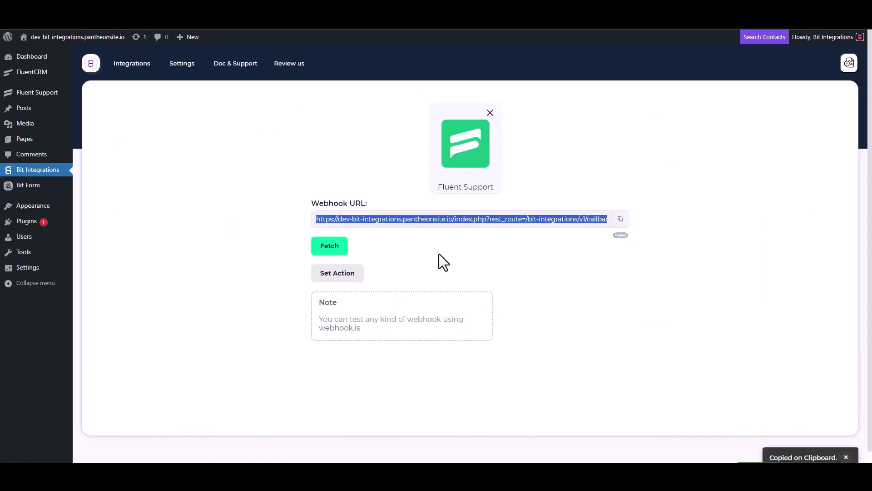
{"action": "left_click", "coordinate": [327, 250]}
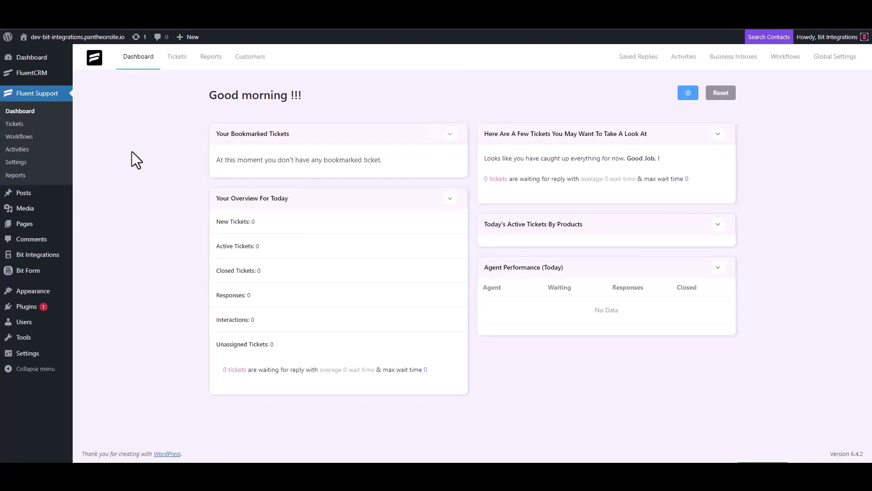
Create a new Automatic workflow named 'Bit Integrations' from the Workflows page
{"action": "left_click", "coordinate": [30, 136]}
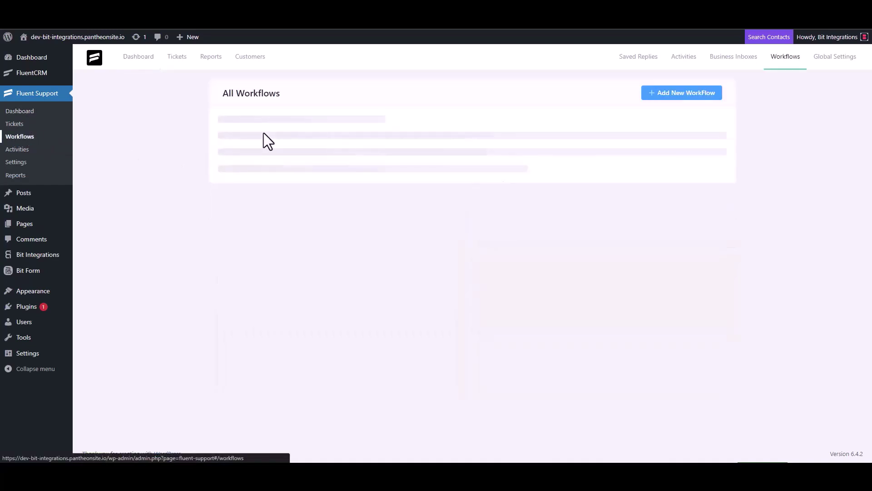
{"action": "left_click", "coordinate": [669, 95]}
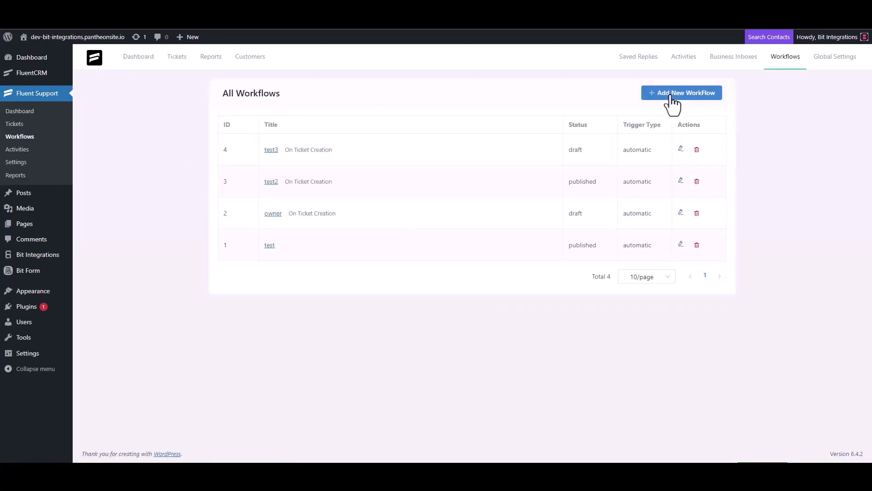
{"action": "left_click", "coordinate": [264, 109]}
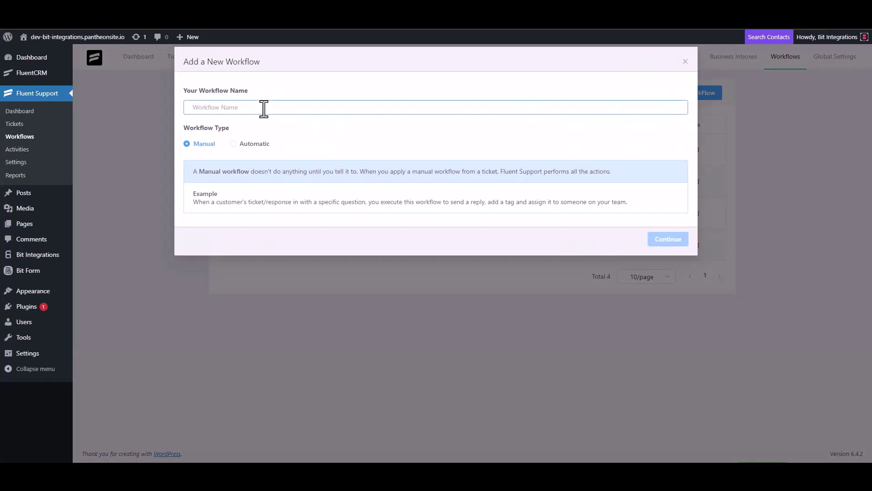
{"action": "type", "text": "Bit Integrations"}
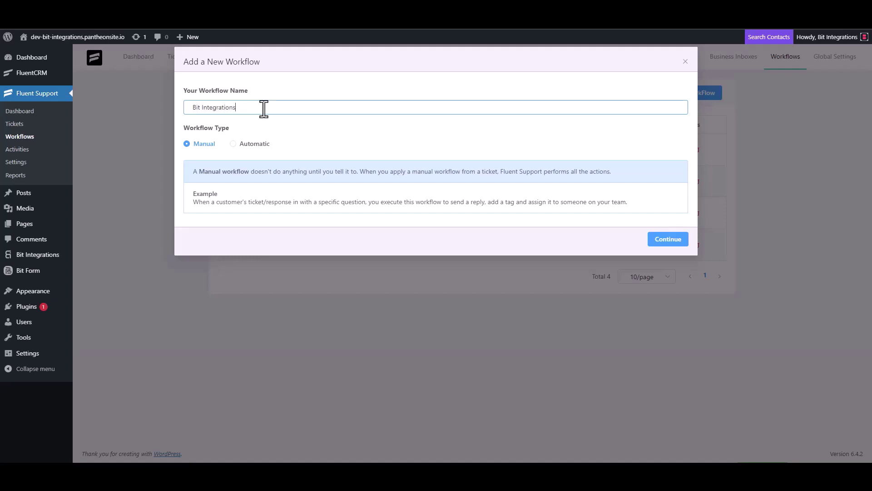
{"action": "left_click", "coordinate": [245, 145]}
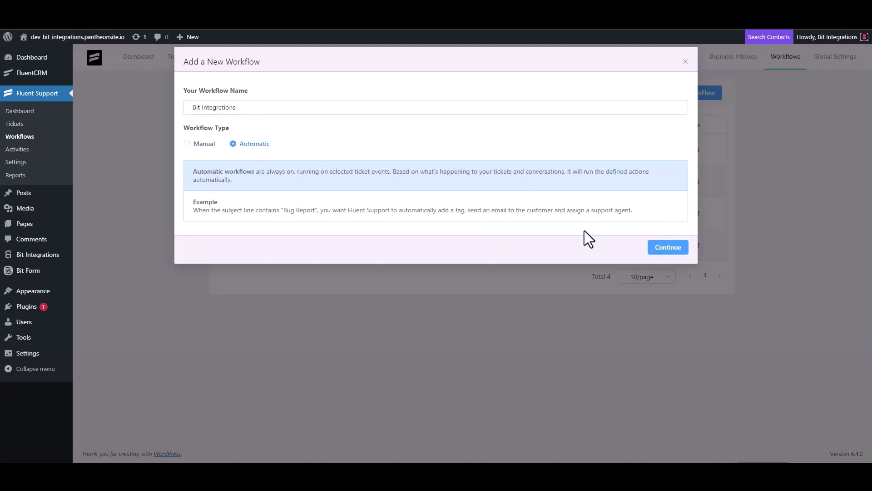
{"action": "left_click", "coordinate": [665, 249]}
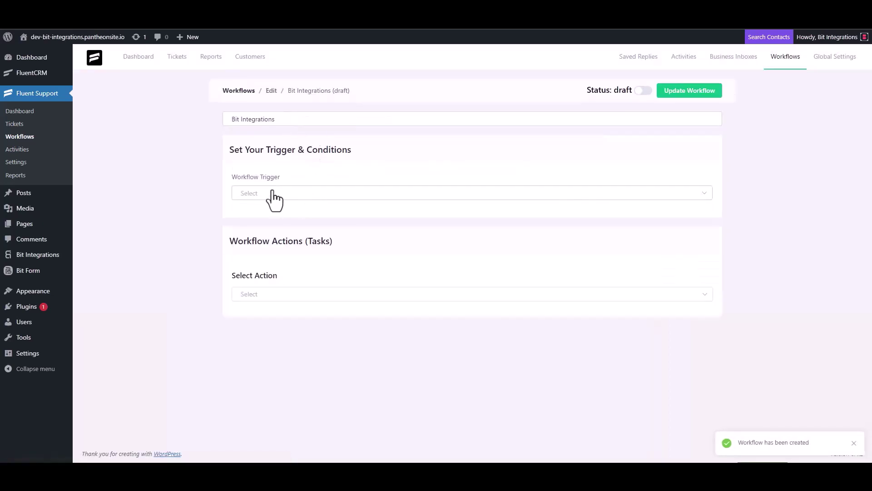
Trigger the workflow On Ticket Creation and add an outgoing webhook action with the pasted URL
{"action": "left_click", "coordinate": [272, 194]}
{"action": "left_click", "coordinate": [268, 217]}
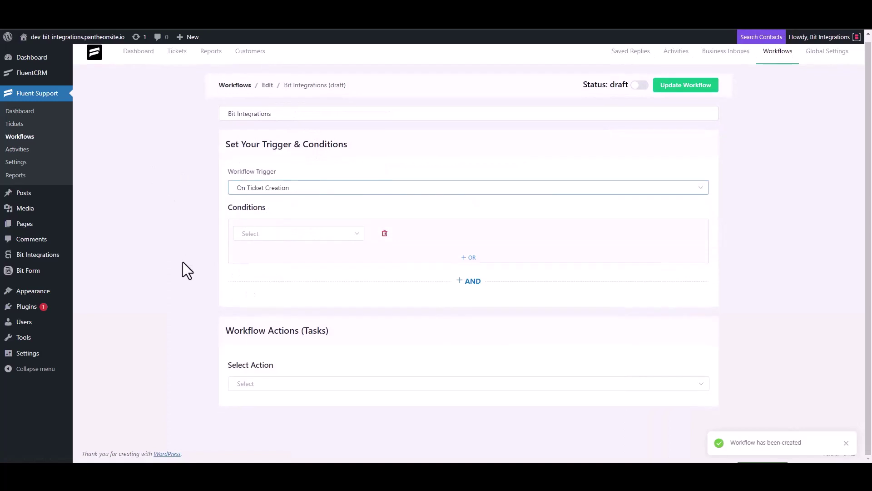
{"action": "left_click", "coordinate": [251, 376]}
{"action": "scroll", "coordinate": [265, 315], "scroll_direction": "down", "scroll_amount": 4}
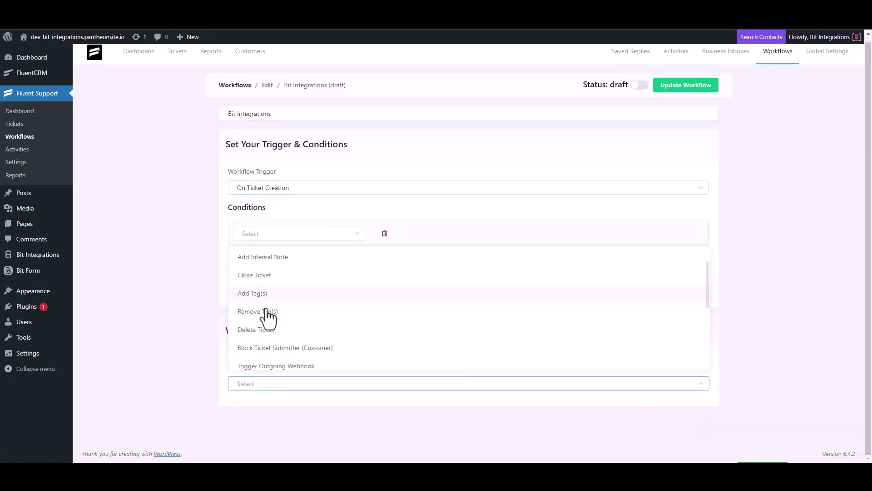
{"action": "left_click", "coordinate": [297, 259]}
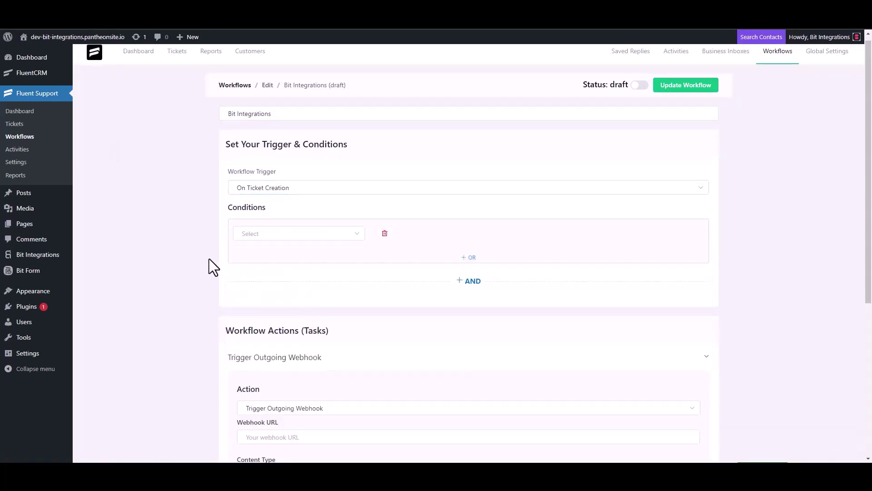
{"action": "scroll", "coordinate": [209, 258], "scroll_direction": "down", "scroll_amount": 4}
{"action": "left_click", "coordinate": [295, 255]}
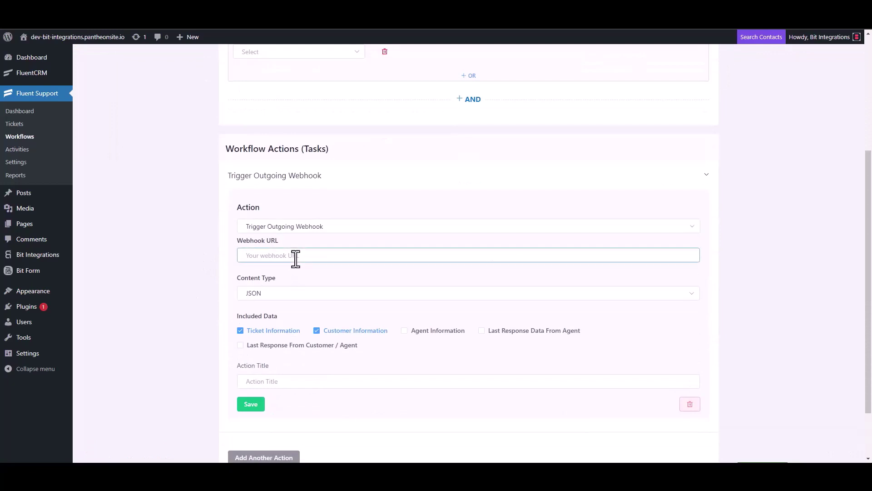
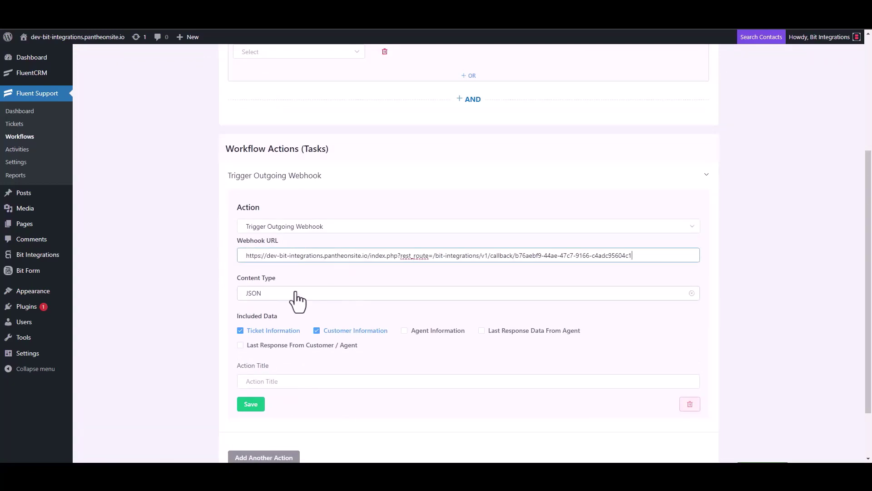
Title the webhook action 'Bit Integrations', save it, and publish the workflow
{"action": "scroll", "coordinate": [298, 302], "scroll_direction": "down", "scroll_amount": 2}
{"action": "left_click", "coordinate": [272, 315]}
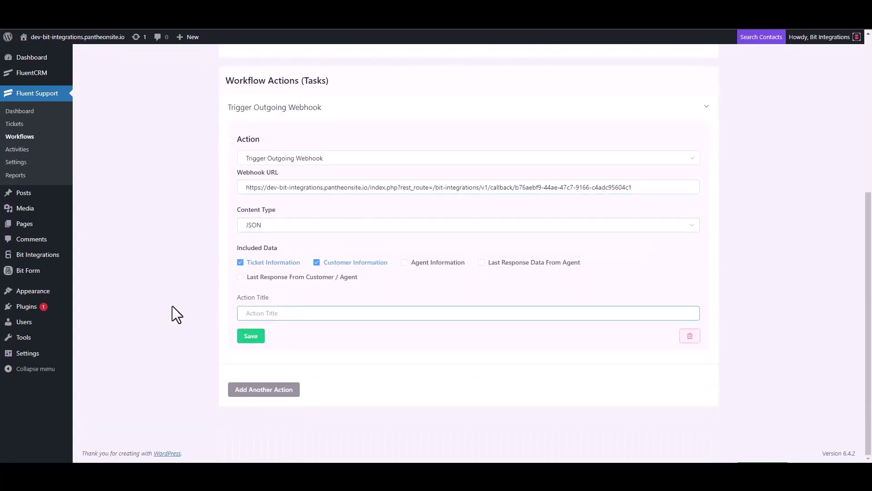
{"action": "type", "text": "Bit Integrations"}
{"action": "left_click", "coordinate": [247, 337]}
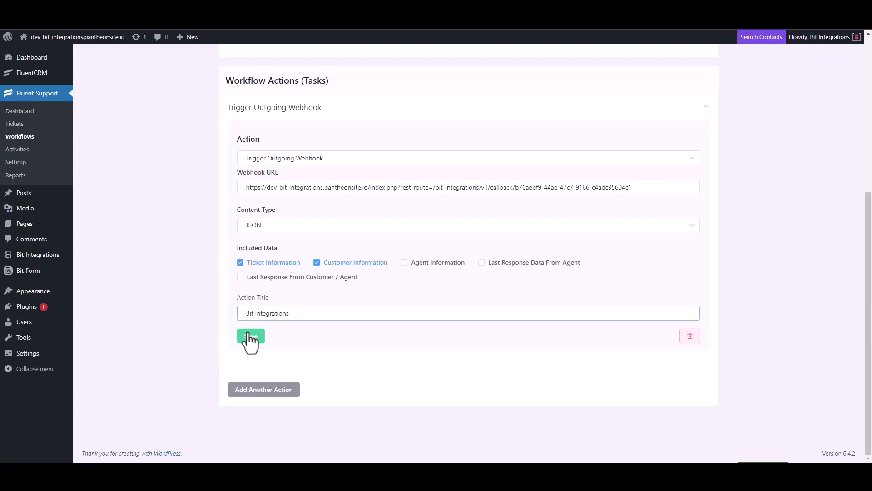
{"action": "left_click", "coordinate": [640, 83]}
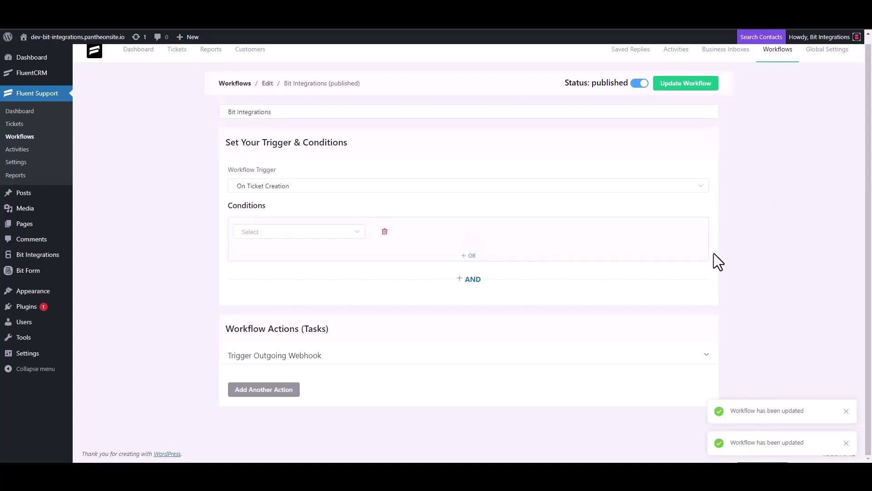
Start a new ticket and create a new contact with a first name and e-mail
{"action": "left_click", "coordinate": [22, 127]}
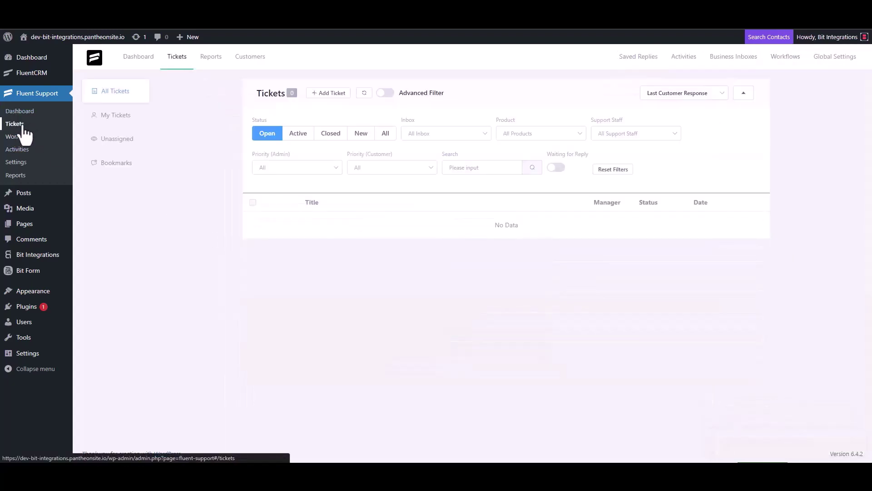
{"action": "left_click", "coordinate": [327, 94]}
{"action": "left_click", "coordinate": [357, 117]}
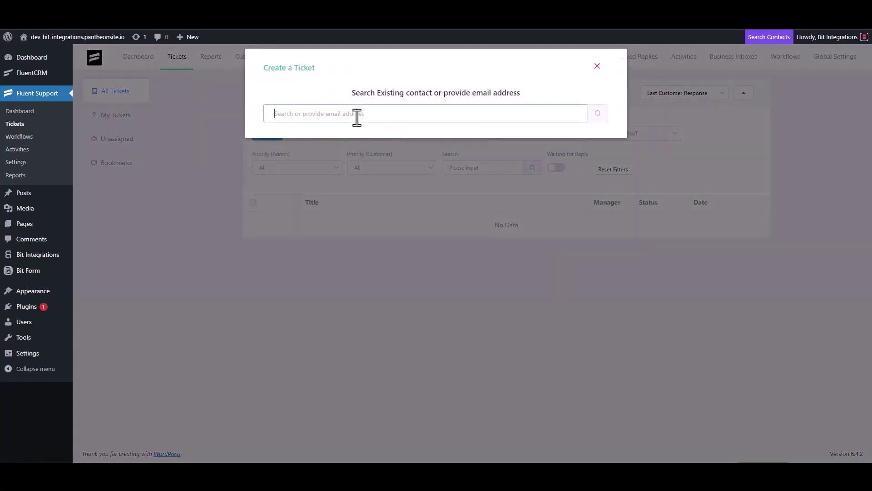
{"action": "type", "text": "test@gmail.com"}
{"action": "left_click", "coordinate": [597, 114]}
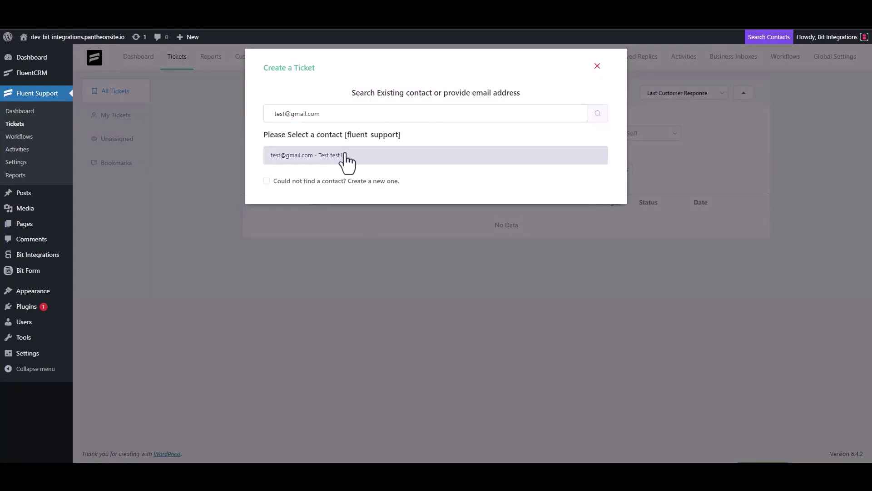
{"action": "left_click", "coordinate": [302, 181]}
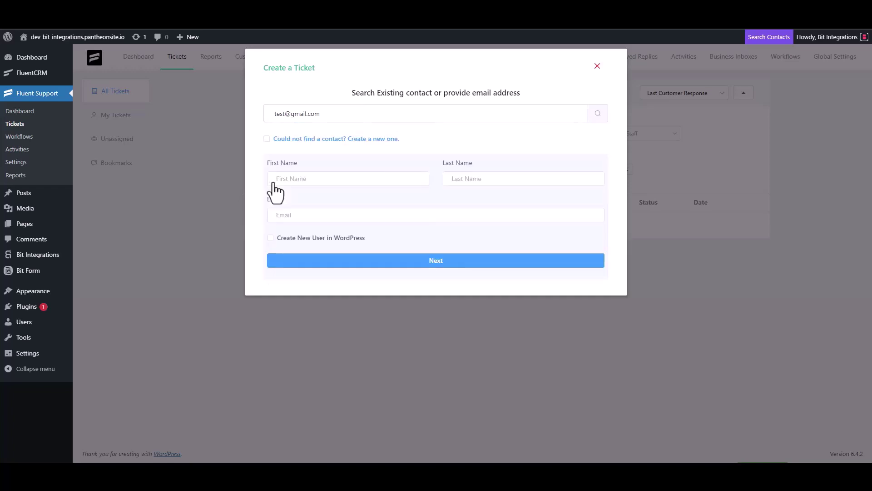
{"action": "left_click", "coordinate": [304, 180]}
{"action": "type", "text": "test3"}
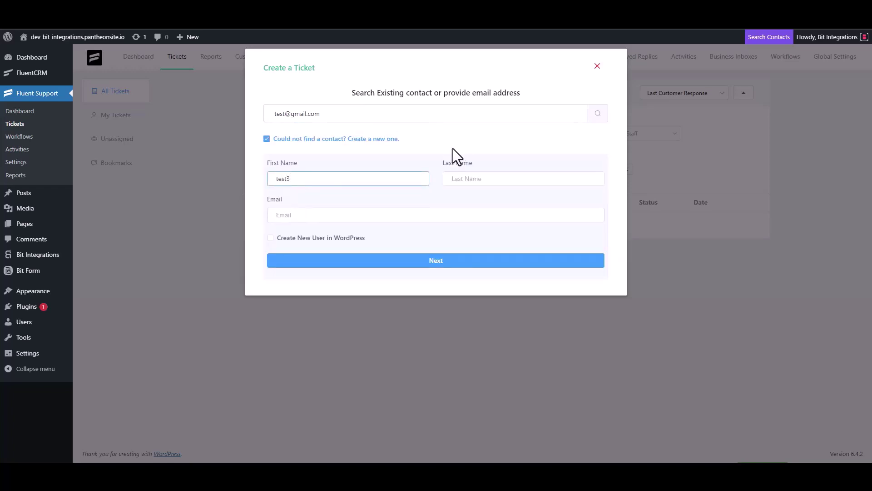
{"action": "left_click", "coordinate": [310, 216]}
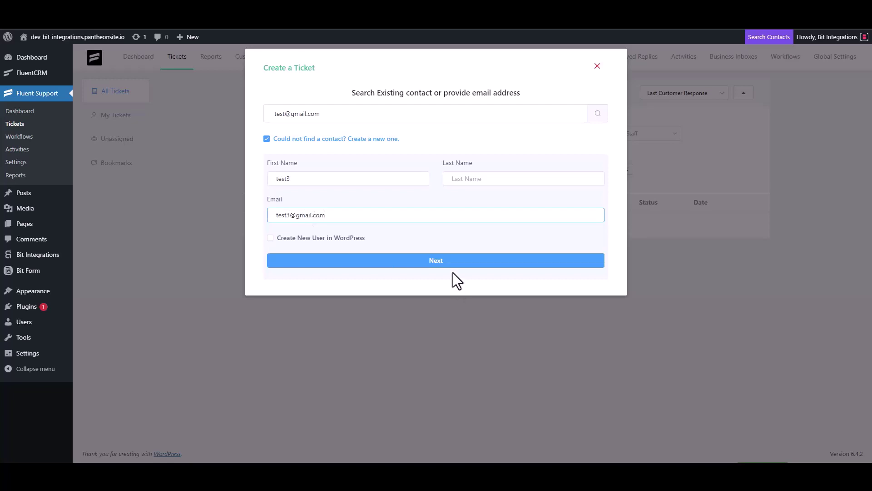
Give the ticket the subject 'test' and short details, then create it
{"action": "left_click", "coordinate": [445, 260]}
{"action": "left_click", "coordinate": [318, 163]}
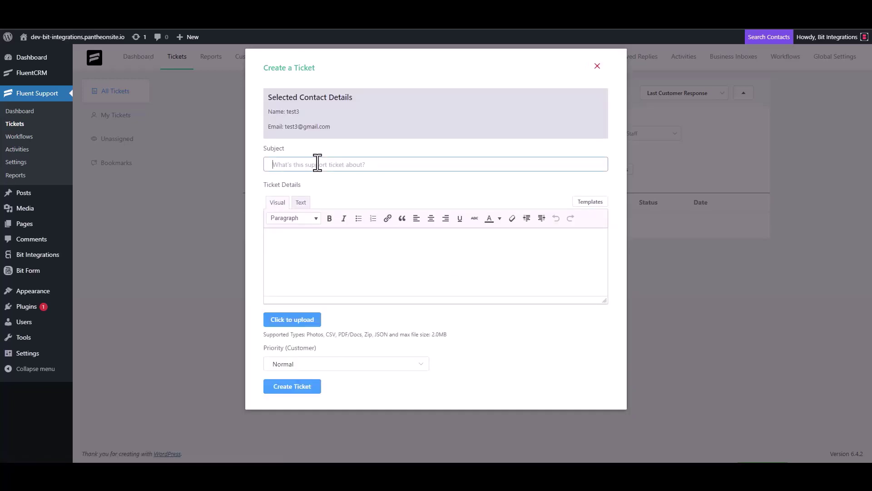
{"action": "type", "text": "test"}
{"action": "left_click", "coordinate": [305, 243]}
{"action": "type", "text": "t"}
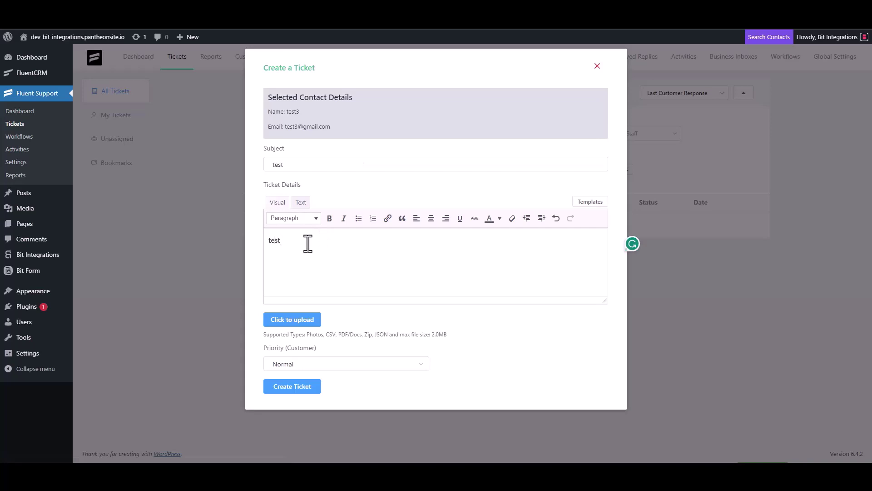
{"action": "left_click", "coordinate": [293, 385]}
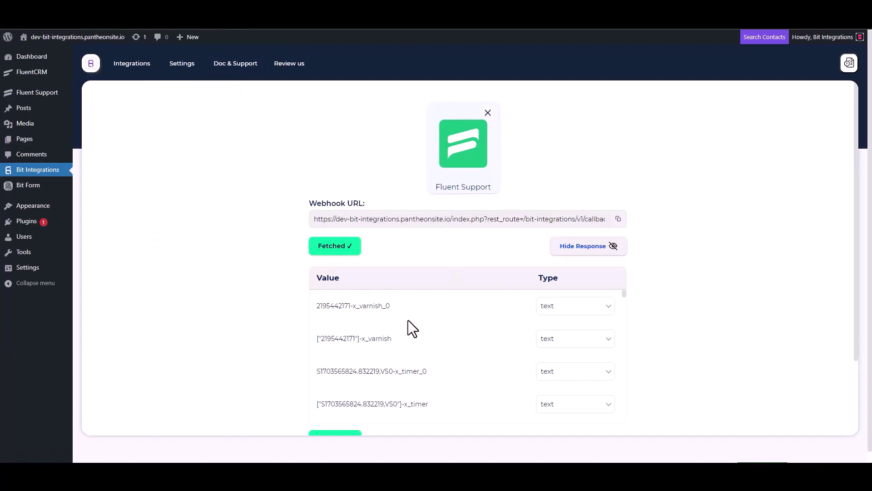
Search the actions for 'flow' and select FlowMattic
{"action": "scroll", "coordinate": [386, 341], "scroll_direction": "down", "scroll_amount": 5}
{"action": "scroll", "coordinate": [283, 350], "scroll_direction": "down", "scroll_amount": 3}
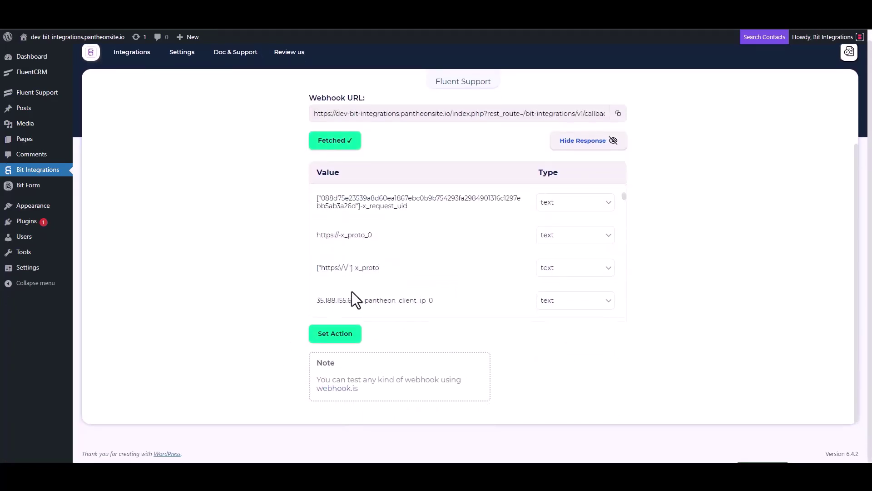
{"action": "scroll", "coordinate": [404, 246], "scroll_direction": "down", "scroll_amount": 5}
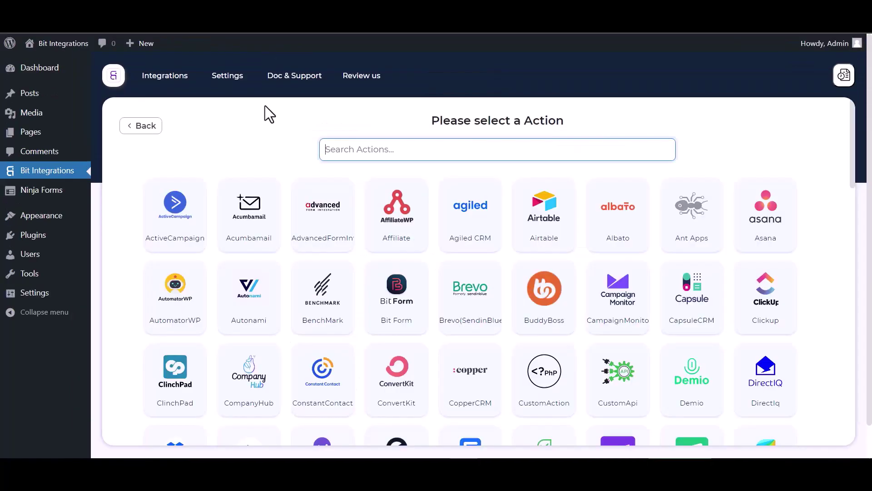
{"action": "type", "text": "flow"}
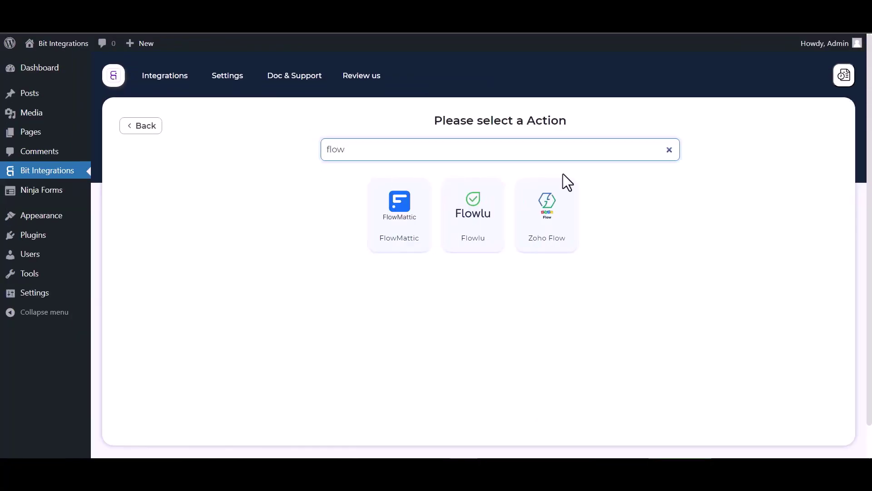
{"action": "left_click", "coordinate": [411, 236]}
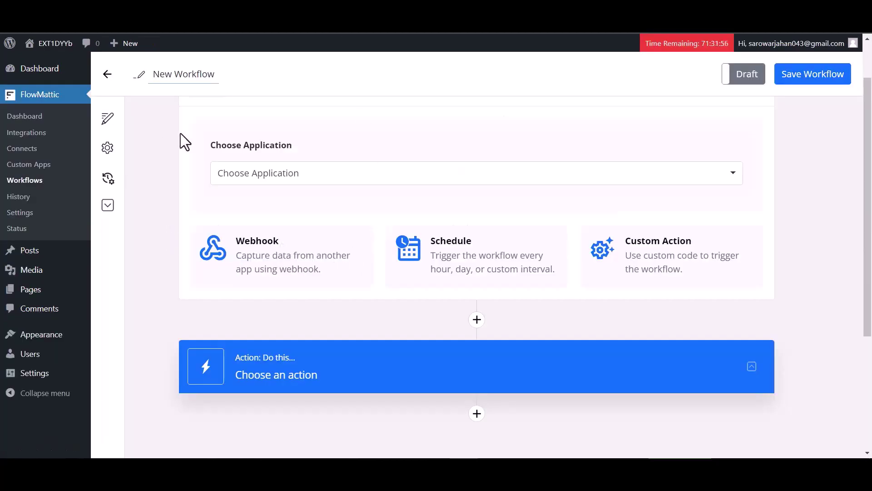
Set Webhook as the FlowMattic trigger, copy its URL, and start Capture Webhook Data
{"action": "scroll", "coordinate": [287, 211], "scroll_direction": "down", "scroll_amount": 1}
{"action": "left_click", "coordinate": [287, 211]}
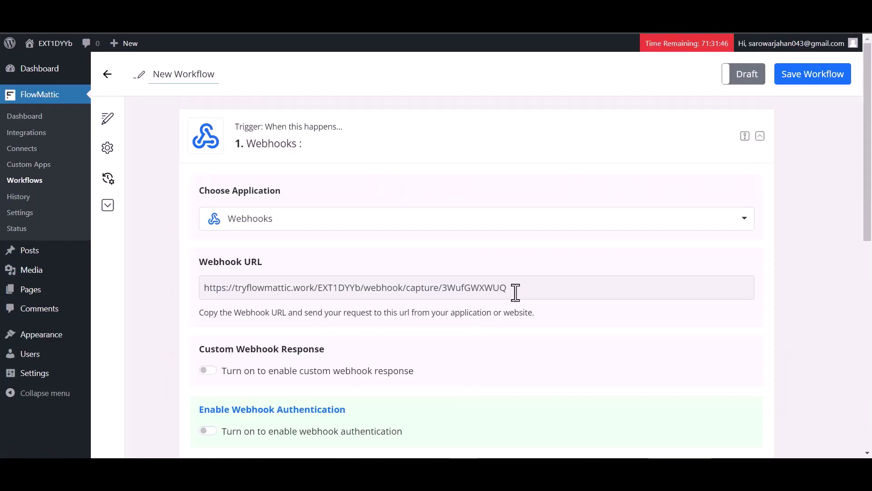
{"action": "left_click", "coordinate": [516, 292]}
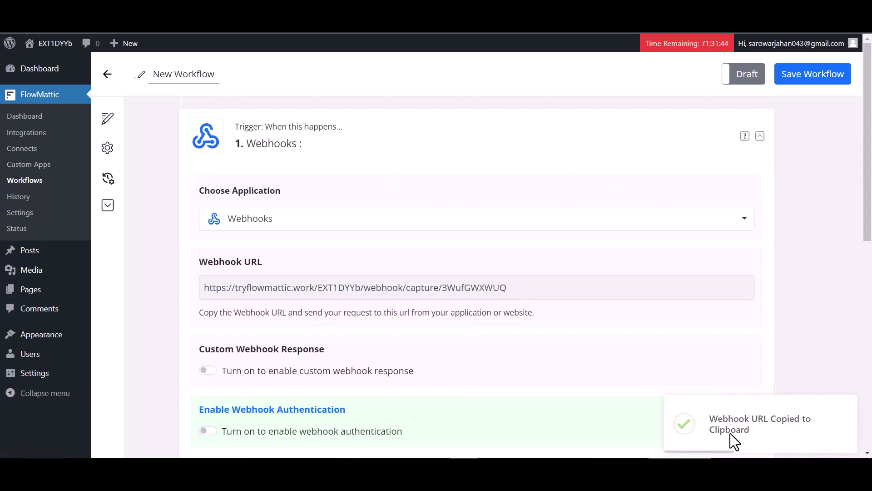
{"action": "scroll", "coordinate": [407, 350], "scroll_direction": "down", "scroll_amount": 2}
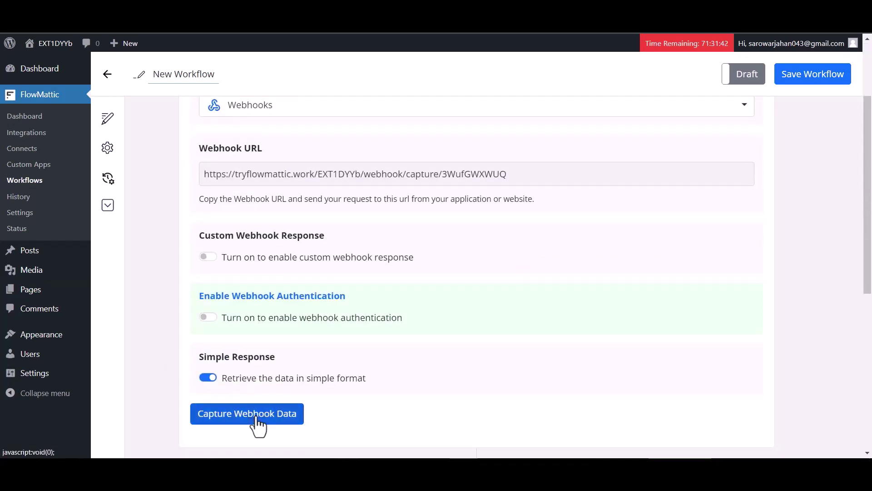
{"action": "left_click", "coordinate": [255, 421]}
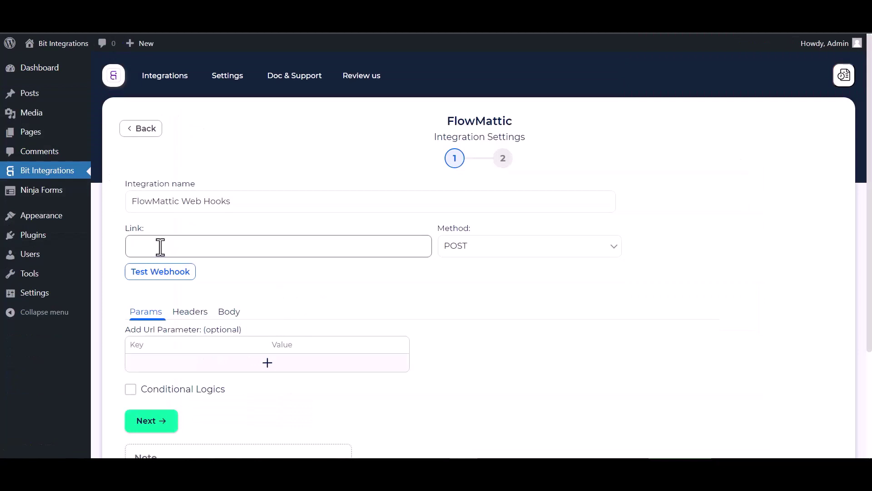
Paste the FlowMattic URL as the Link and send all data as application/json
{"action": "left_click", "coordinate": [160, 247]}
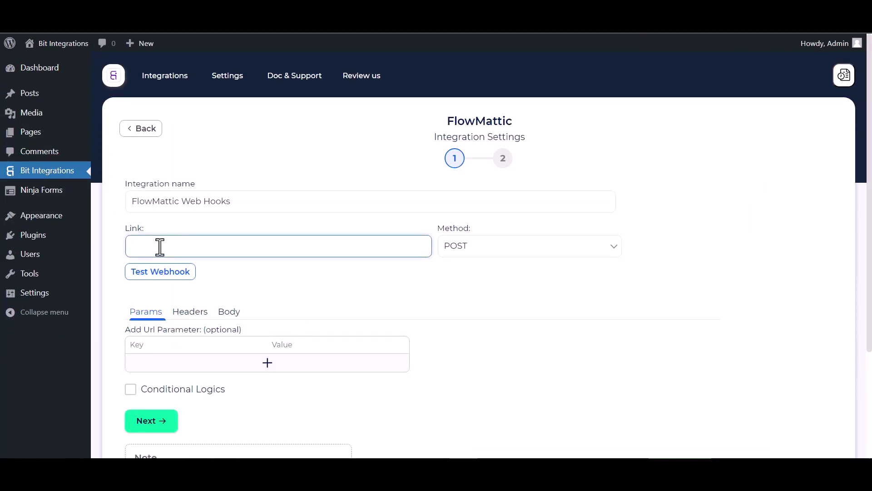
{"action": "key", "text": "ctrl+v"}
{"action": "left_click", "coordinate": [228, 311]}
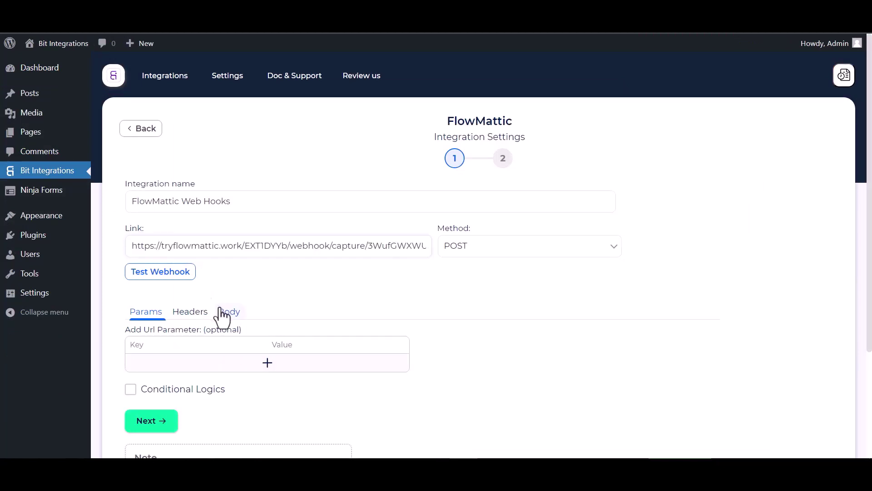
{"action": "left_click", "coordinate": [140, 344]}
{"action": "scroll", "coordinate": [198, 354], "scroll_direction": "down", "scroll_amount": 2}
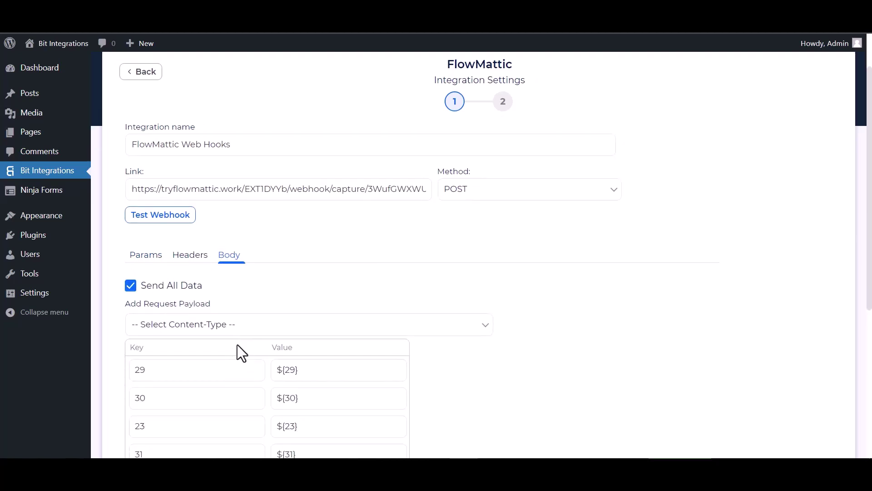
{"action": "left_click", "coordinate": [243, 325]}
{"action": "left_click", "coordinate": [195, 356]}
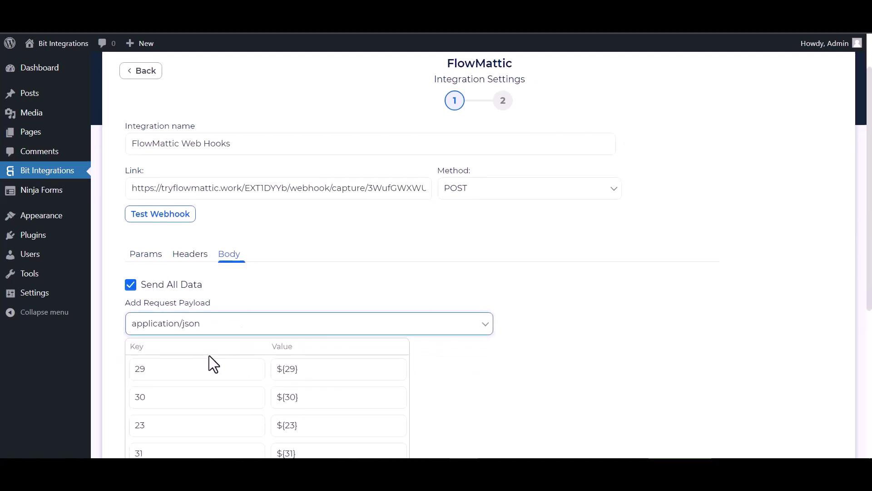
{"action": "scroll", "coordinate": [210, 362], "scroll_direction": "down", "scroll_amount": 3}
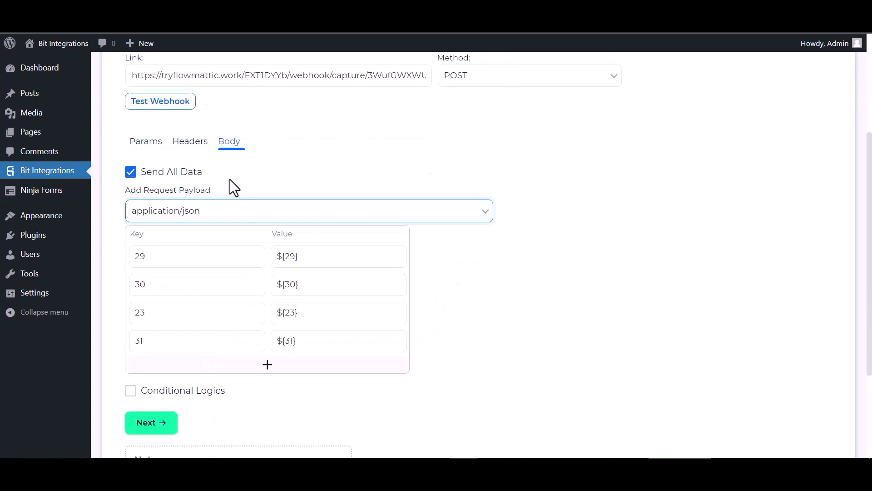
Test the webhook, then finish and save the integration
{"action": "left_click", "coordinate": [157, 103]}
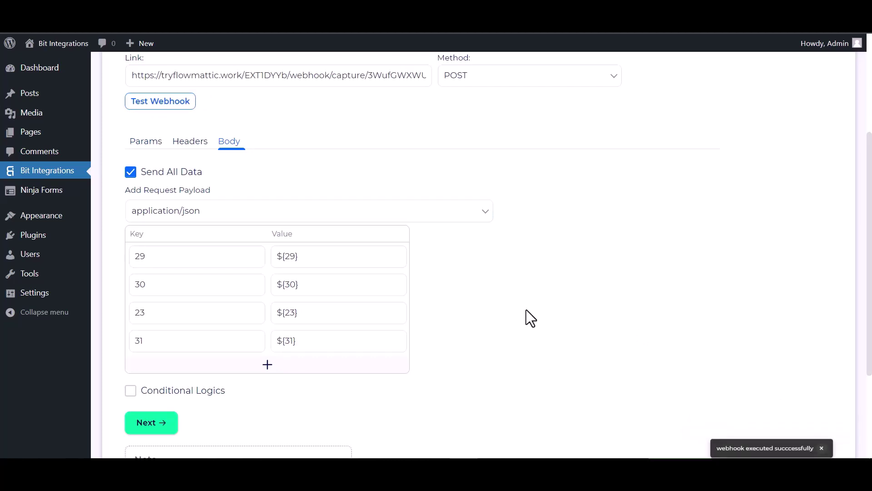
{"action": "scroll", "coordinate": [318, 354], "scroll_direction": "down", "scroll_amount": 2}
{"action": "left_click", "coordinate": [161, 370]}
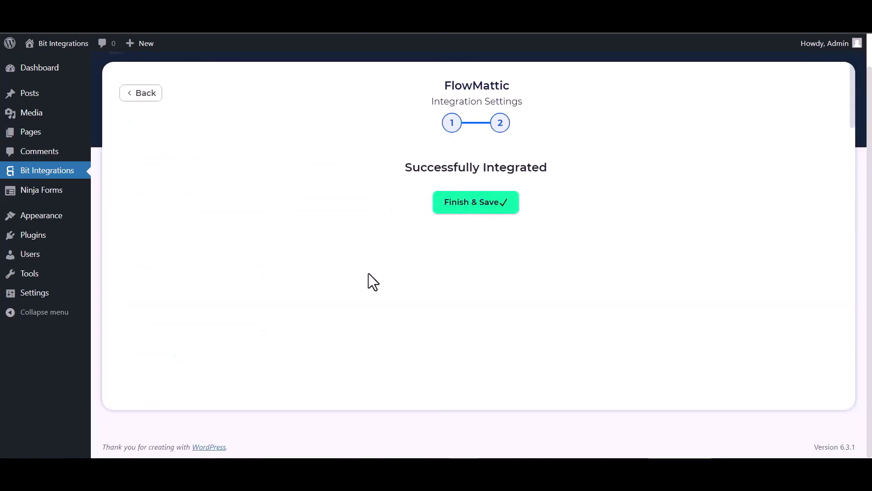
{"action": "left_click", "coordinate": [470, 210]}
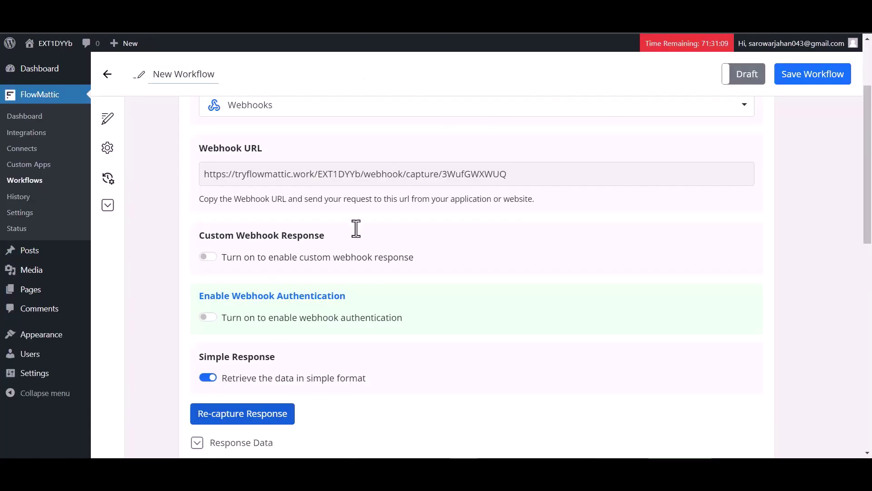
{"action": "scroll", "coordinate": [388, 265], "scroll_direction": "down", "scroll_amount": 6}
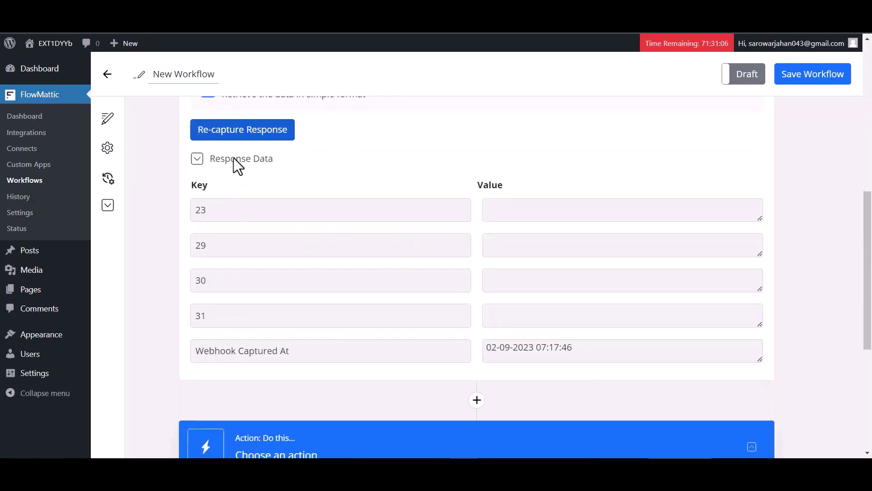
Add an action step and choose Mailchimp as its application by searching 'mailc'
{"action": "scroll", "coordinate": [342, 299], "scroll_direction": "down", "scroll_amount": 3}
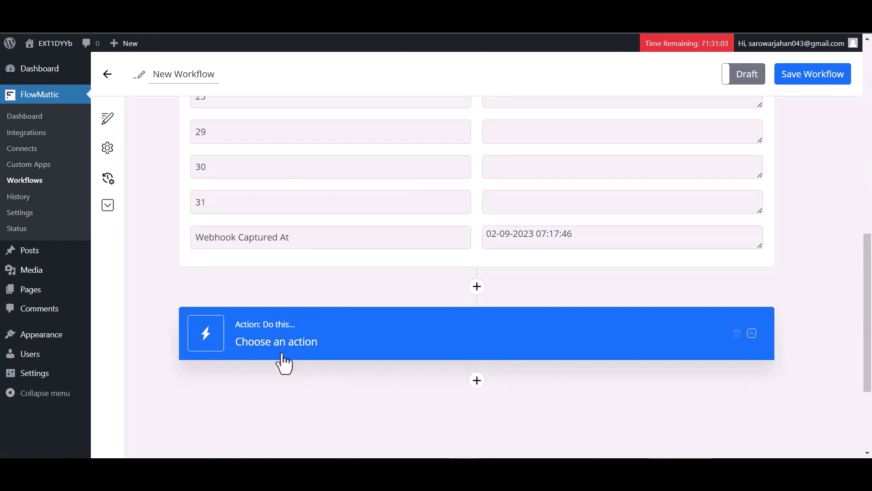
{"action": "left_click", "coordinate": [477, 381]}
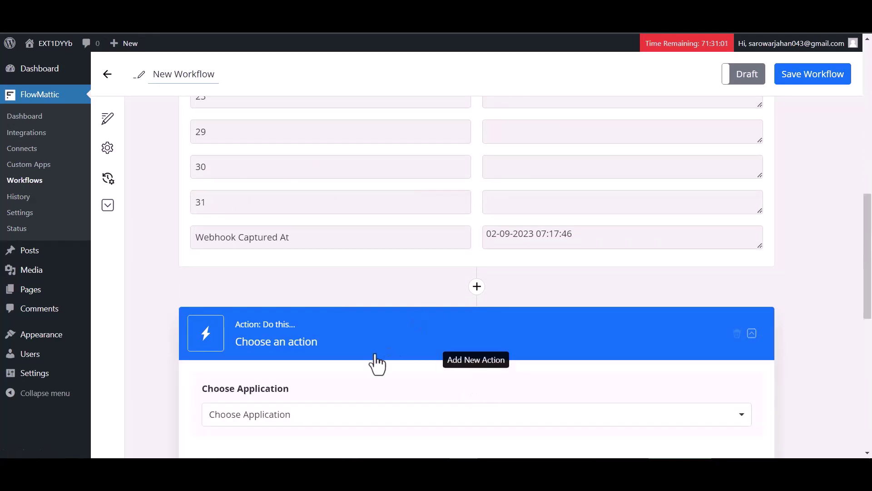
{"action": "scroll", "coordinate": [377, 364], "scroll_direction": "down", "scroll_amount": 3}
{"action": "left_click", "coordinate": [357, 300]}
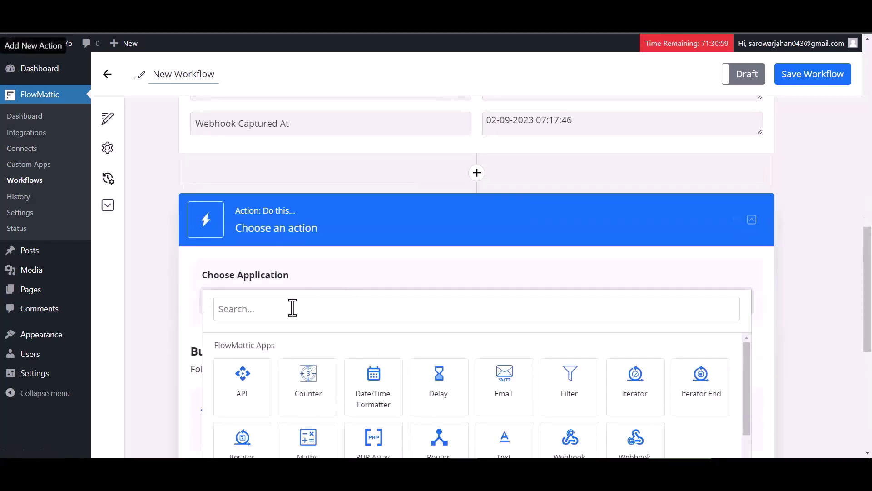
{"action": "left_click", "coordinate": [292, 307]}
{"action": "type", "text": "ma"}
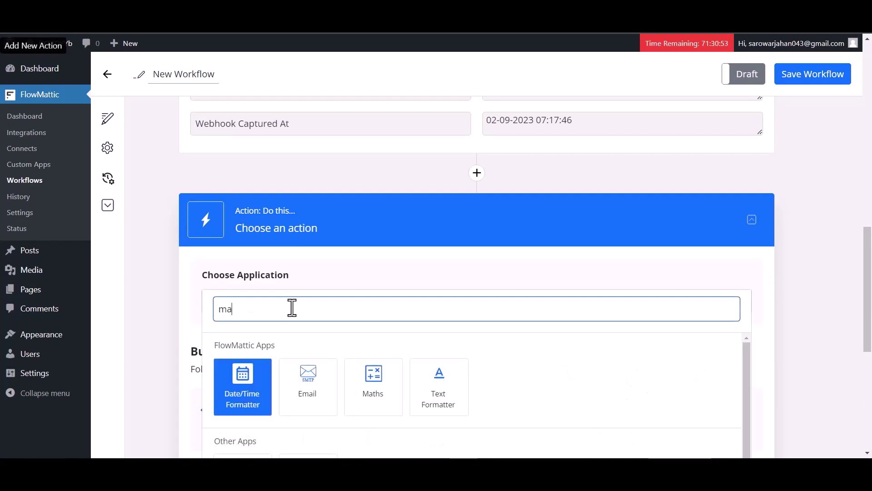
{"action": "type", "text": "ilc"}
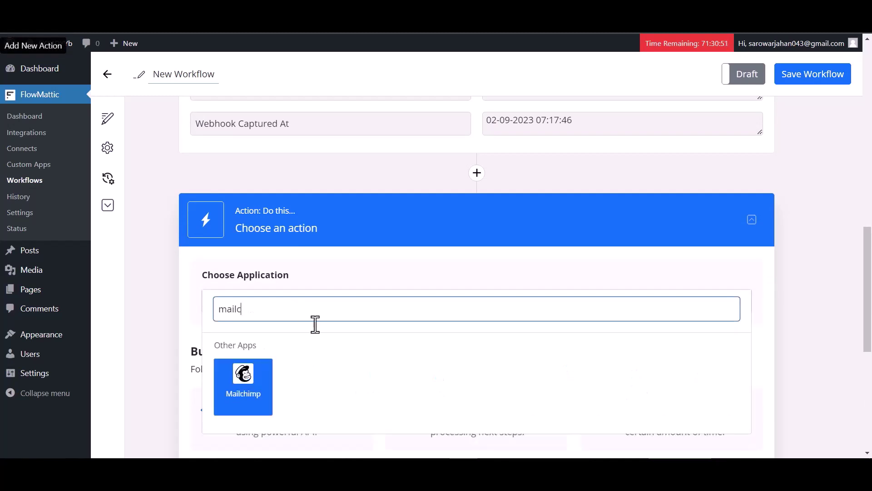
{"action": "left_click", "coordinate": [231, 394]}
Set the event to Add New Member and connect and authorize the Mailchimp account
{"action": "scroll", "coordinate": [367, 329], "scroll_direction": "down", "scroll_amount": 1}
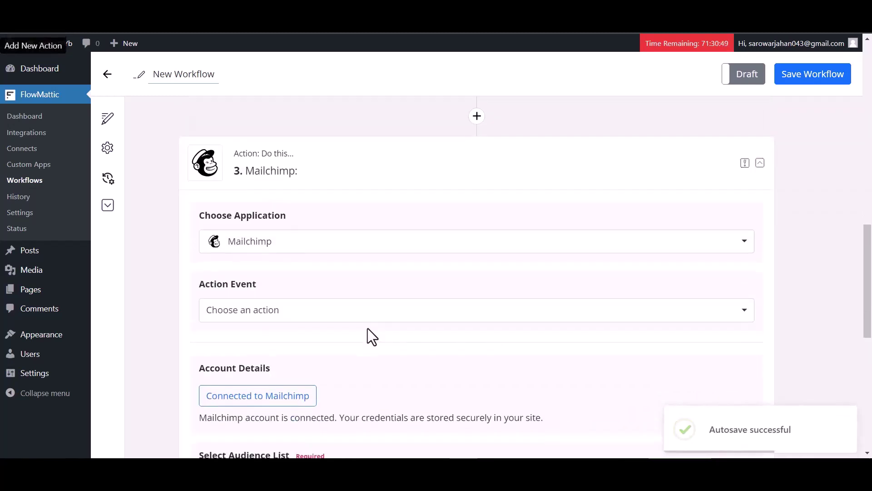
{"action": "left_click", "coordinate": [271, 317]}
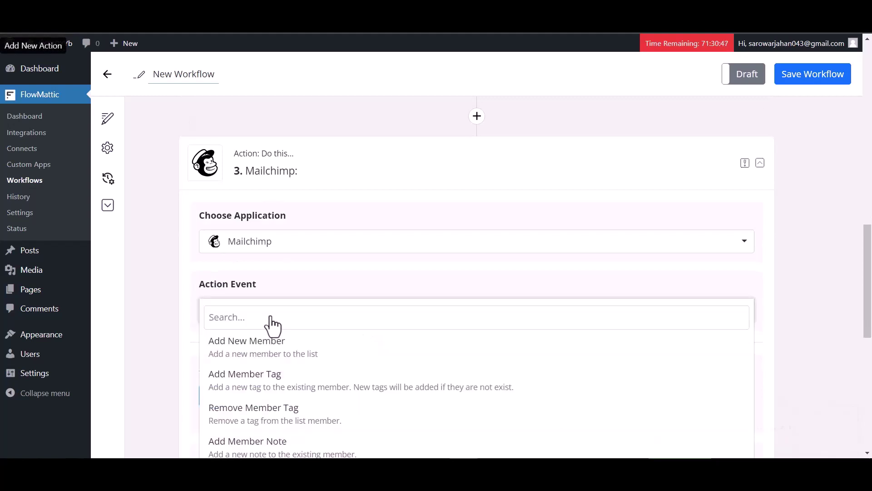
{"action": "left_click", "coordinate": [255, 352]}
{"action": "scroll", "coordinate": [285, 343], "scroll_direction": "down", "scroll_amount": 4}
{"action": "left_click", "coordinate": [268, 227]}
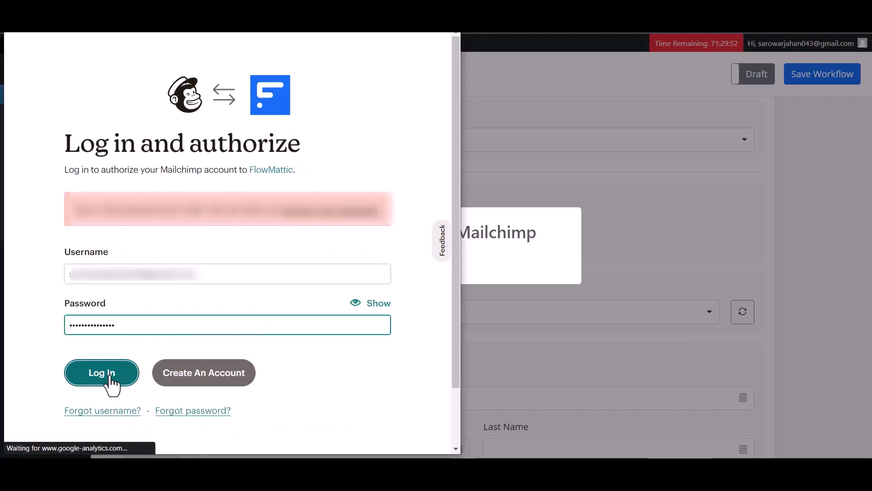
{"action": "left_click", "coordinate": [110, 380]}
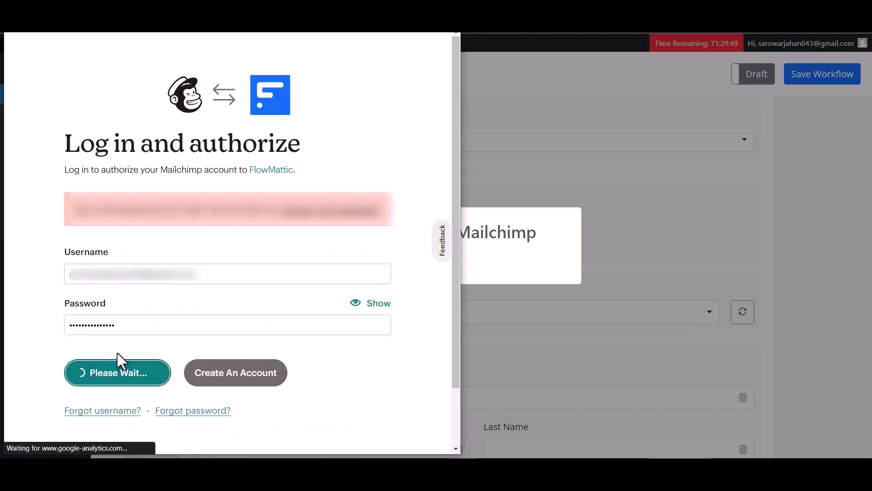
{"action": "scroll", "coordinate": [184, 281], "scroll_direction": "down", "scroll_amount": 2}
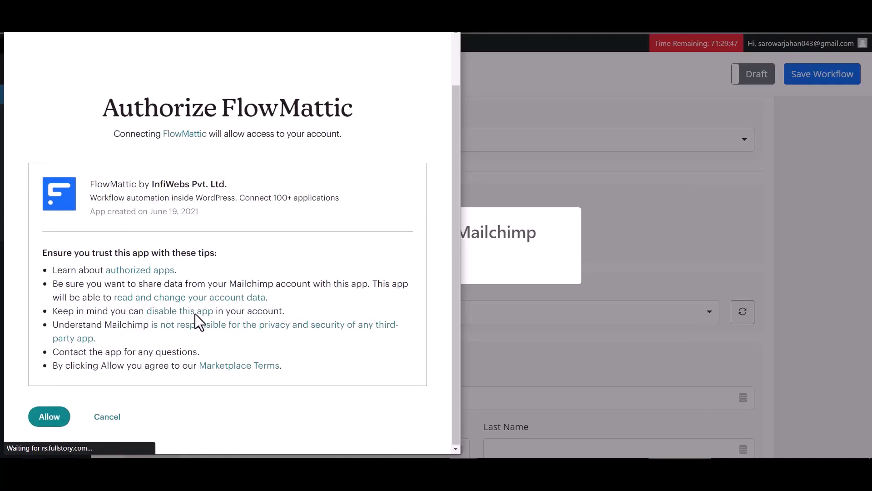
{"action": "left_click", "coordinate": [47, 417]}
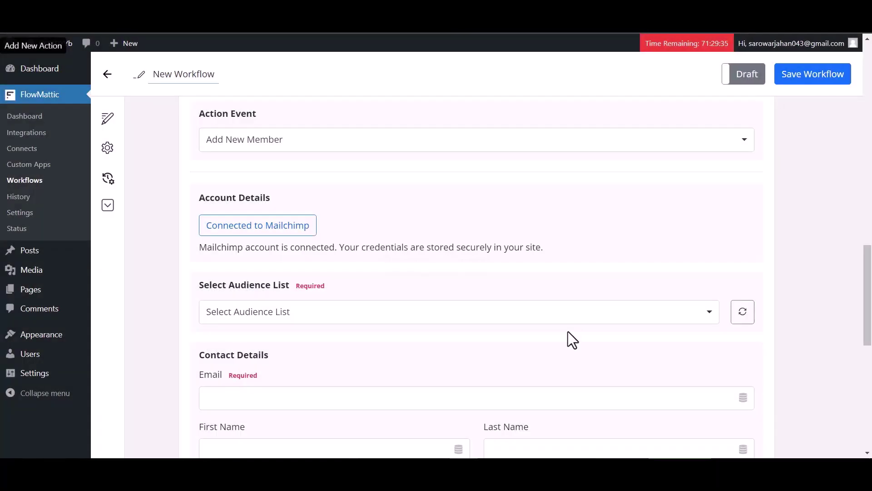
Choose the only audience list and map Email to webhook item 23
{"action": "left_click", "coordinate": [342, 326]}
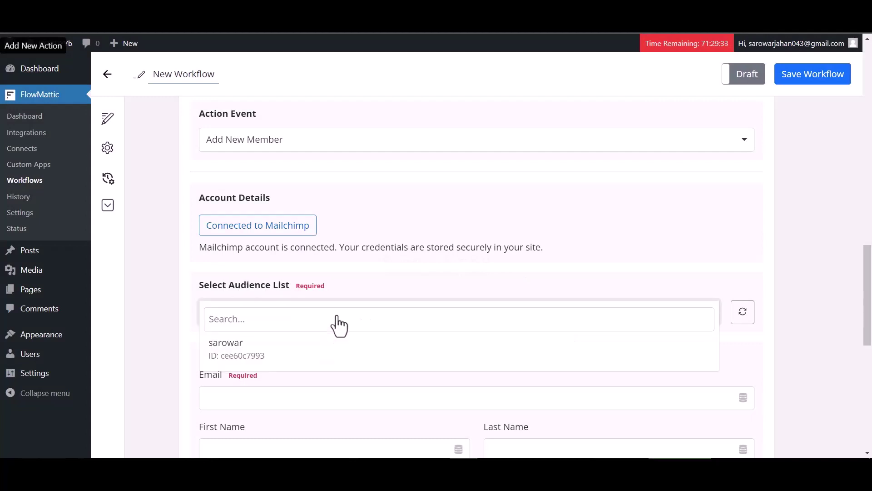
{"action": "left_click", "coordinate": [273, 359]}
{"action": "scroll", "coordinate": [325, 315], "scroll_direction": "down", "scroll_amount": 1}
{"action": "scroll", "coordinate": [325, 316], "scroll_direction": "down", "scroll_amount": 1}
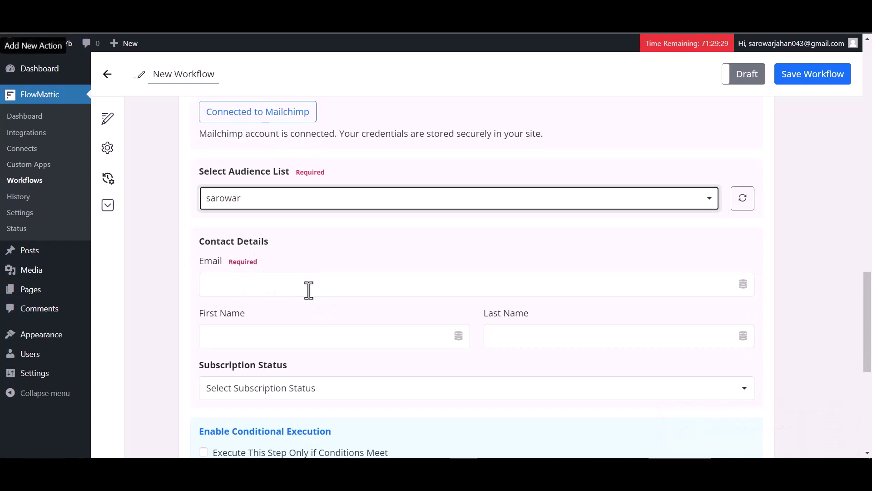
{"action": "left_click", "coordinate": [308, 286]}
{"action": "left_click", "coordinate": [284, 366]}
{"action": "scroll", "coordinate": [286, 374], "scroll_direction": "down", "scroll_amount": 2}
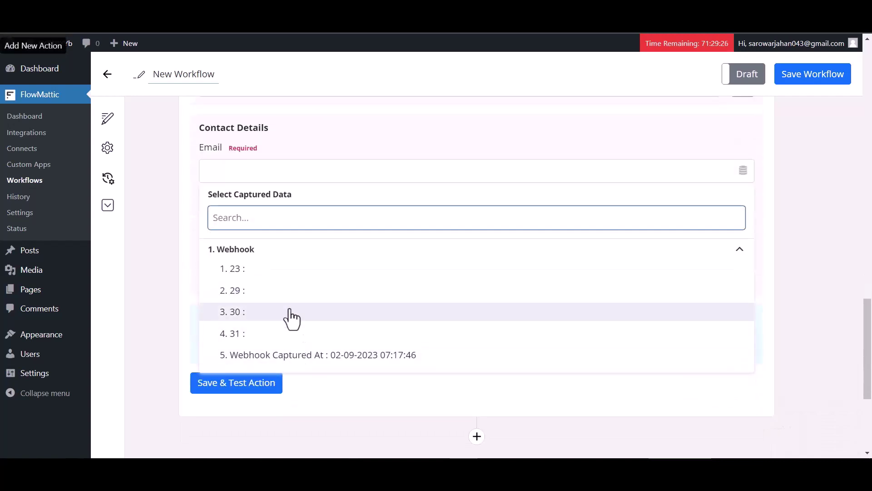
{"action": "left_click", "coordinate": [257, 272]}
Map First Name to webhook item 29 and Last Name to item 30
{"action": "left_click", "coordinate": [322, 230]}
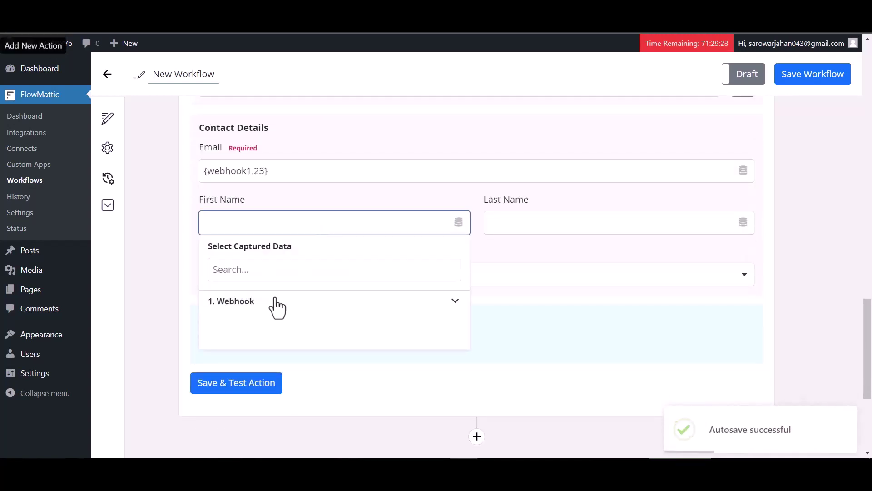
{"action": "left_click", "coordinate": [276, 302]}
{"action": "left_click", "coordinate": [249, 346]}
{"action": "left_click", "coordinate": [523, 232]}
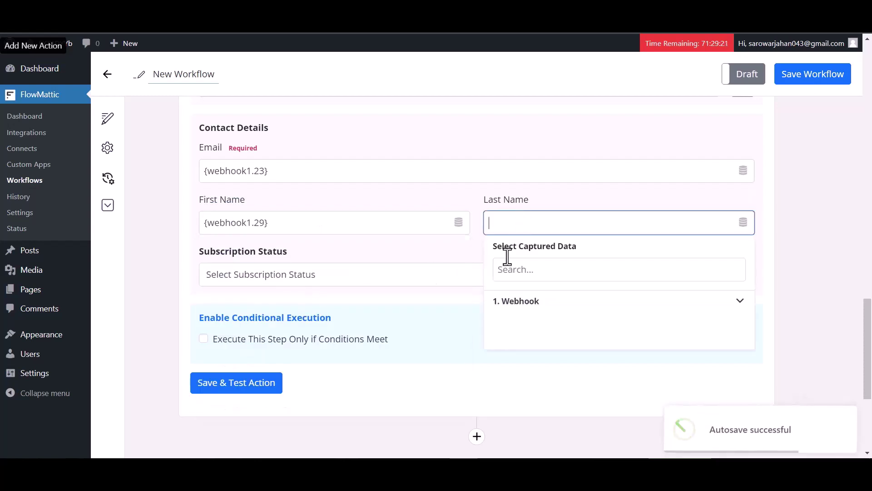
{"action": "left_click", "coordinate": [528, 298]}
{"action": "left_click", "coordinate": [523, 362]}
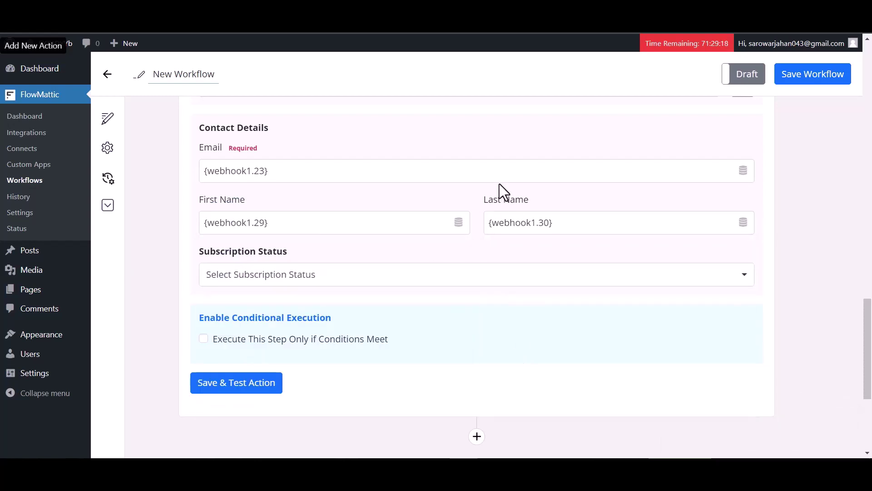
Set the subscription status to Subscribed and save and test the action
{"action": "left_click", "coordinate": [284, 281]}
{"action": "left_click", "coordinate": [246, 308]}
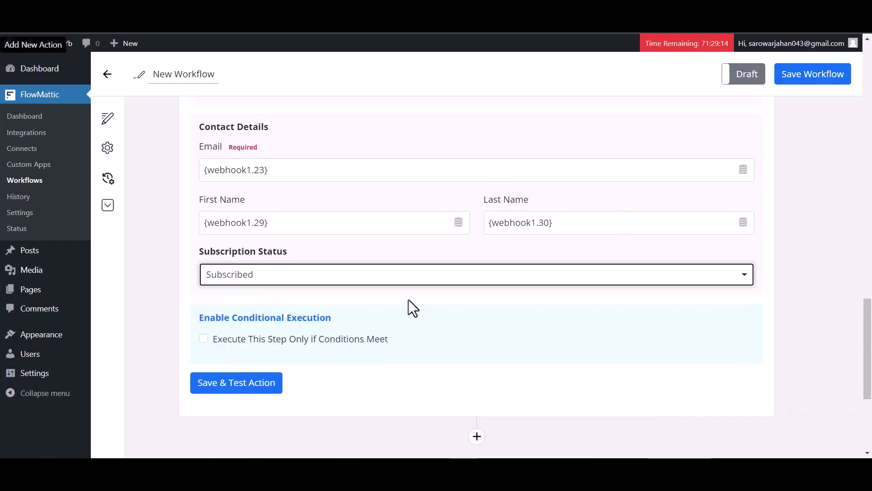
{"action": "scroll", "coordinate": [408, 301], "scroll_direction": "down", "scroll_amount": 2}
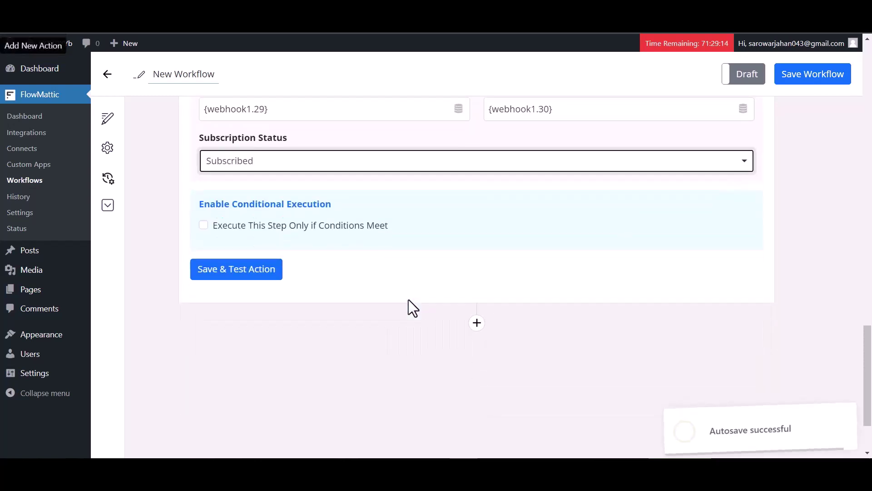
{"action": "left_click", "coordinate": [250, 273]}
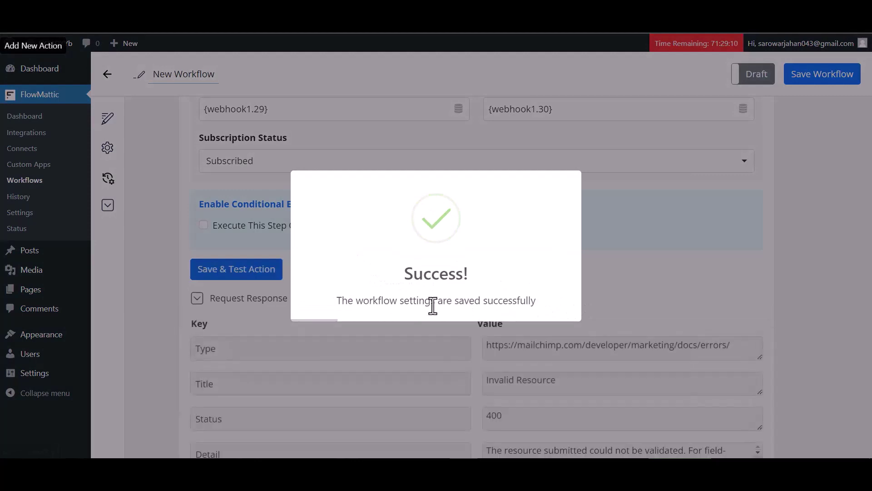
Save the workflow and switch it from Draft to Live
{"action": "scroll", "coordinate": [606, 313], "scroll_direction": "down", "scroll_amount": 4}
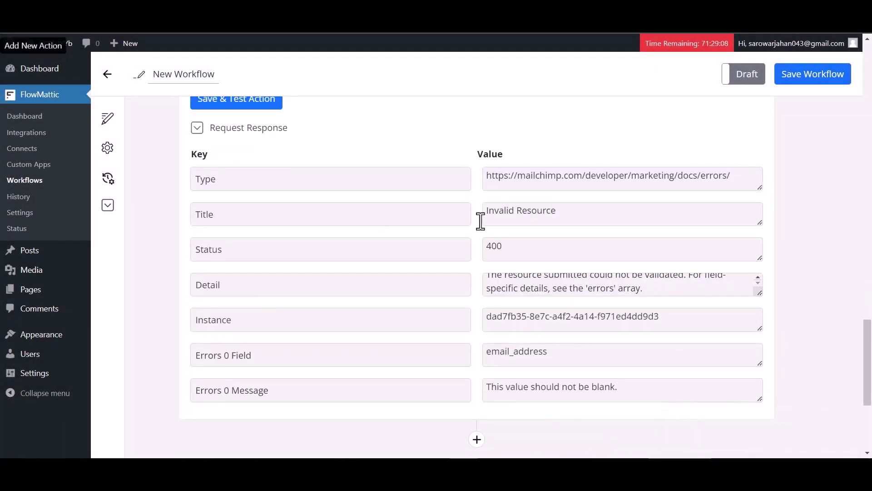
{"action": "scroll", "coordinate": [562, 265], "scroll_direction": "up", "scroll_amount": 16}
{"action": "scroll", "coordinate": [562, 272], "scroll_direction": "up", "scroll_amount": 8}
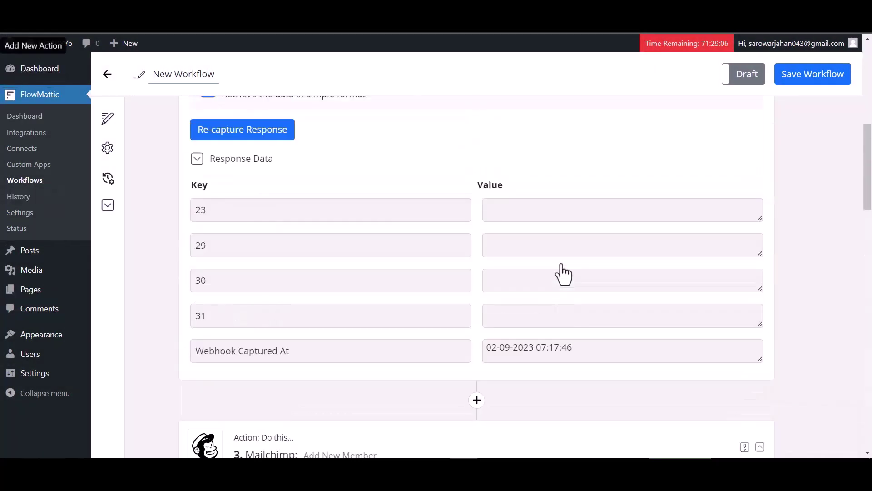
{"action": "left_click", "coordinate": [800, 85]}
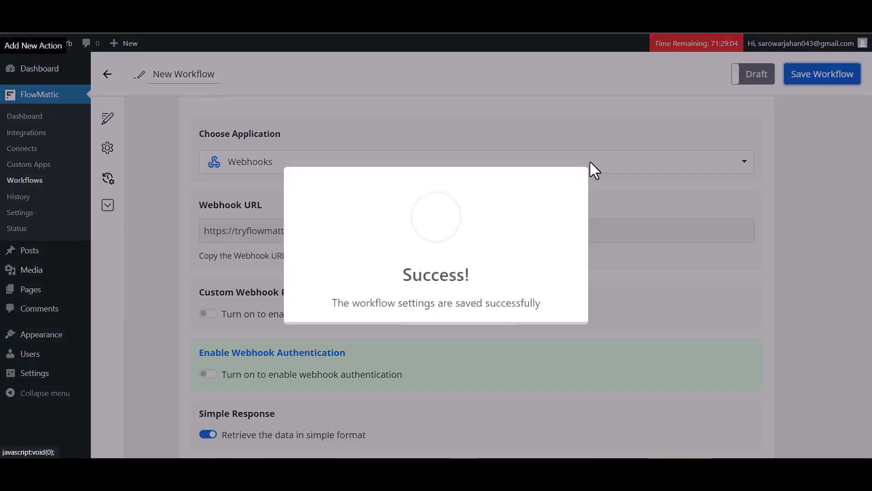
{"action": "scroll", "coordinate": [741, 89], "scroll_direction": "down", "scroll_amount": 15}
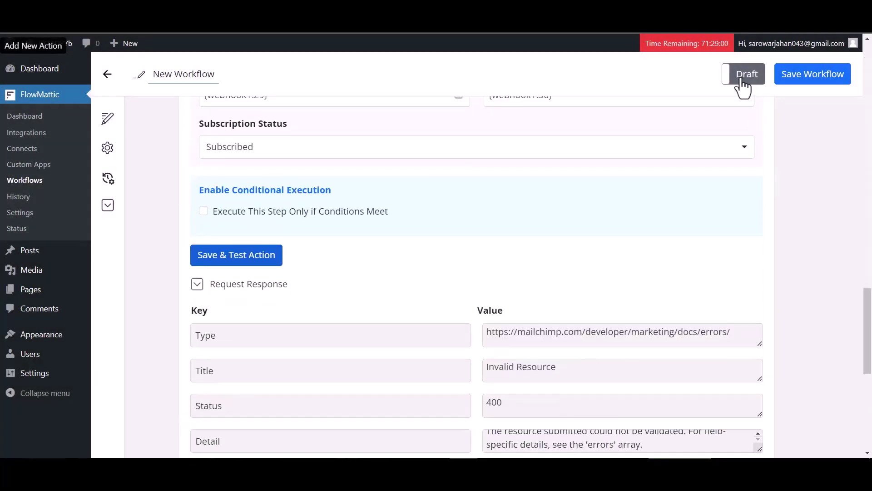
{"action": "left_click", "coordinate": [741, 82]}
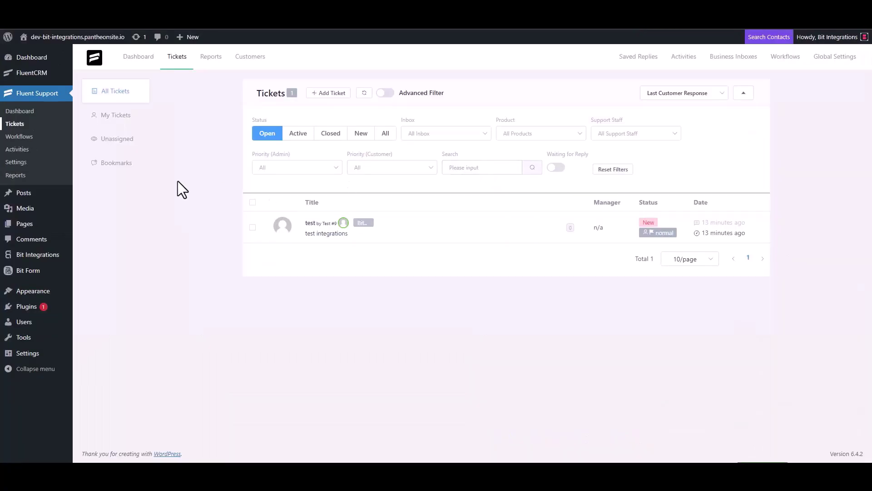
Start a new ticket, search contacts by the support e-mail, and opt to create a new contact
{"action": "left_click", "coordinate": [331, 93]}
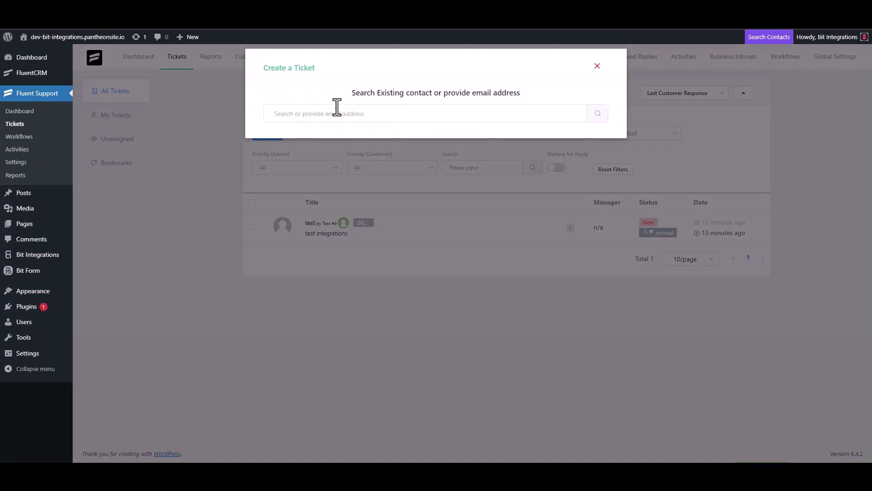
{"action": "left_click", "coordinate": [316, 120]}
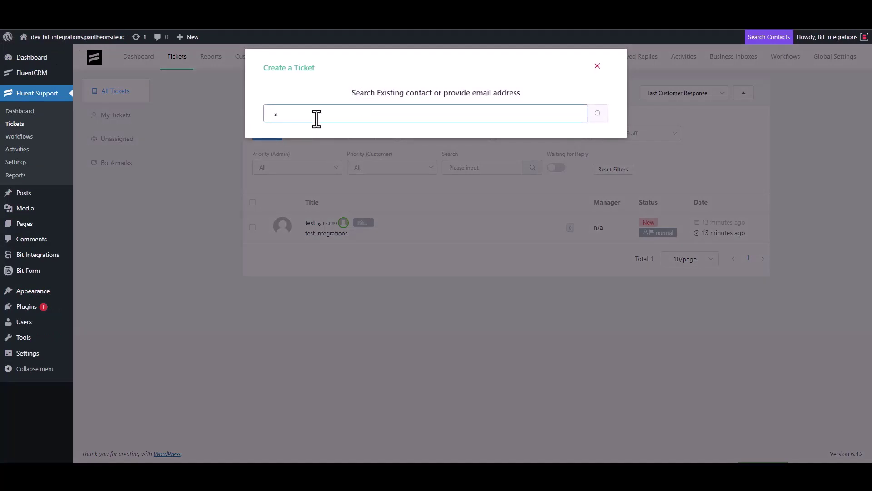
{"action": "left_click", "coordinate": [599, 116]}
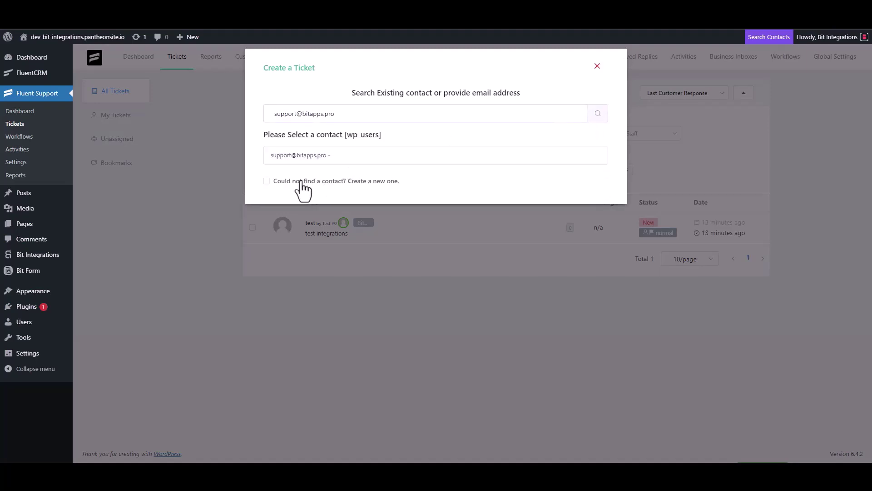
{"action": "left_click", "coordinate": [299, 179]}
Enter first name 'Bit', last name 'Integrations', and the contact's e-mail address
{"action": "left_click", "coordinate": [306, 177]}
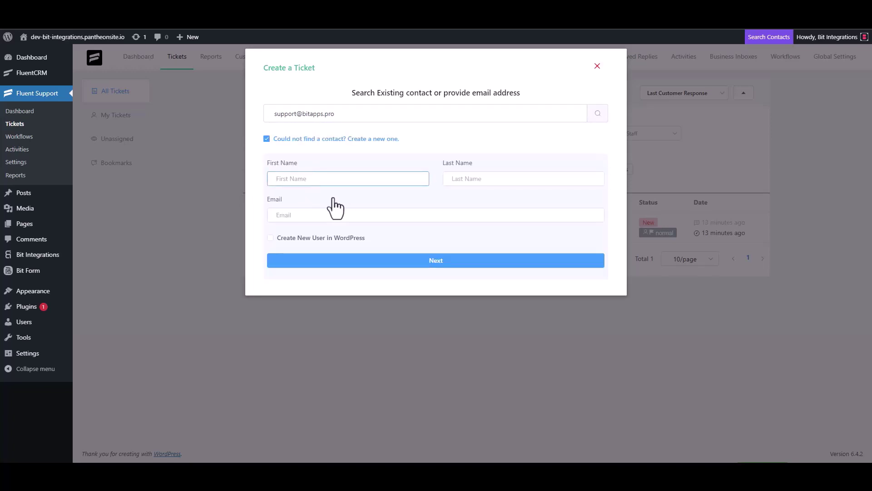
{"action": "type", "text": "Bit"}
{"action": "left_click", "coordinate": [471, 180]}
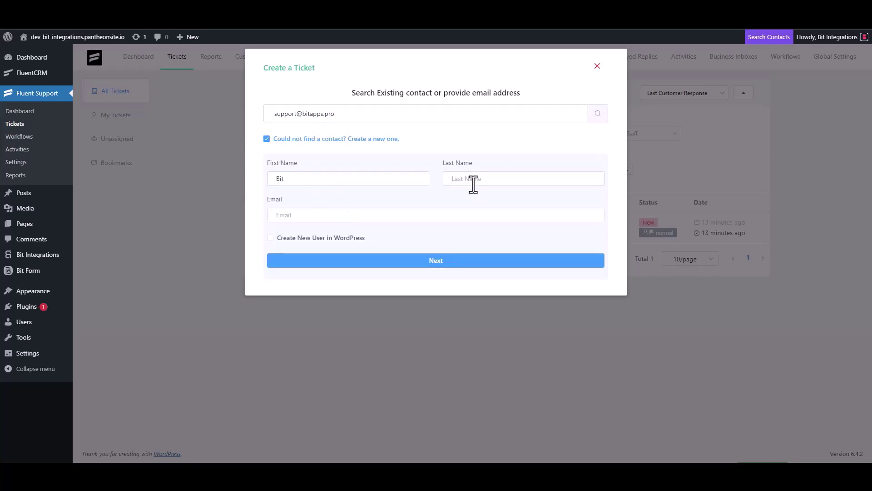
{"action": "type", "text": "U"}
{"action": "key", "text": "BackSpace"}
{"action": "type", "text": "In"}
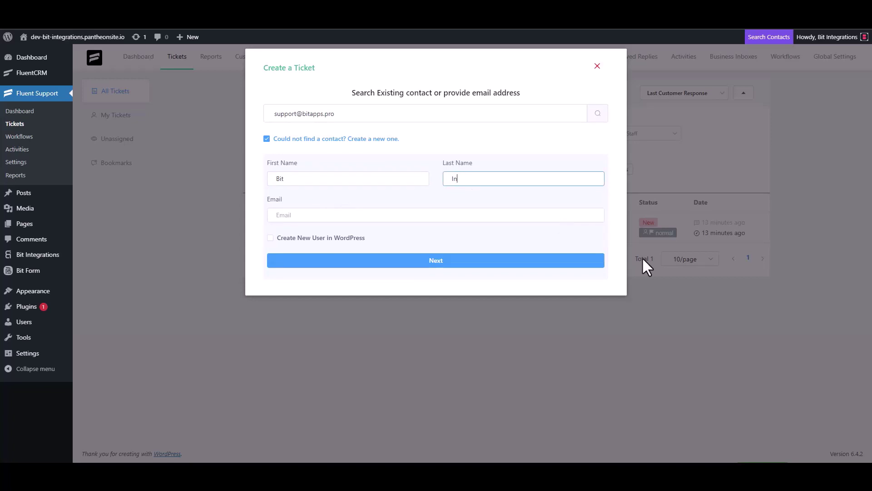
{"action": "type", "text": "tegrations"}
{"action": "left_click", "coordinate": [344, 216]}
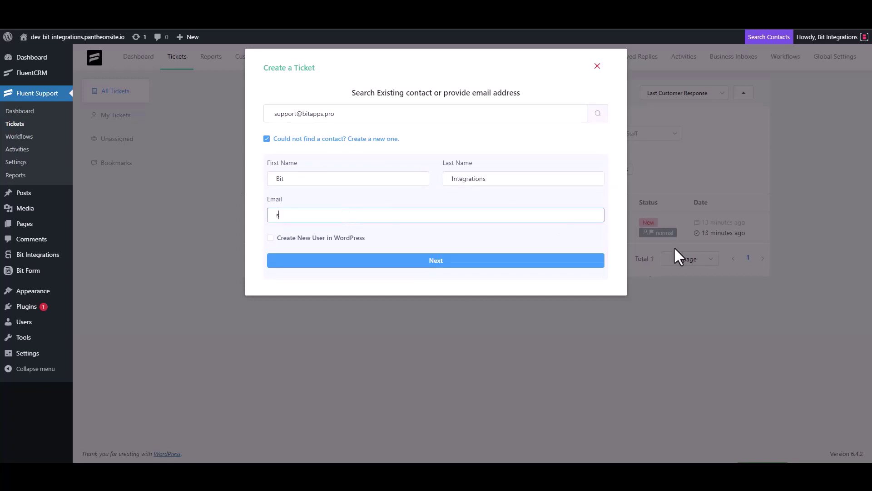
Submit a new ticket with subject 'bit integrations' and ticket details 'bit Integrations'
{"action": "left_click", "coordinate": [462, 261]}
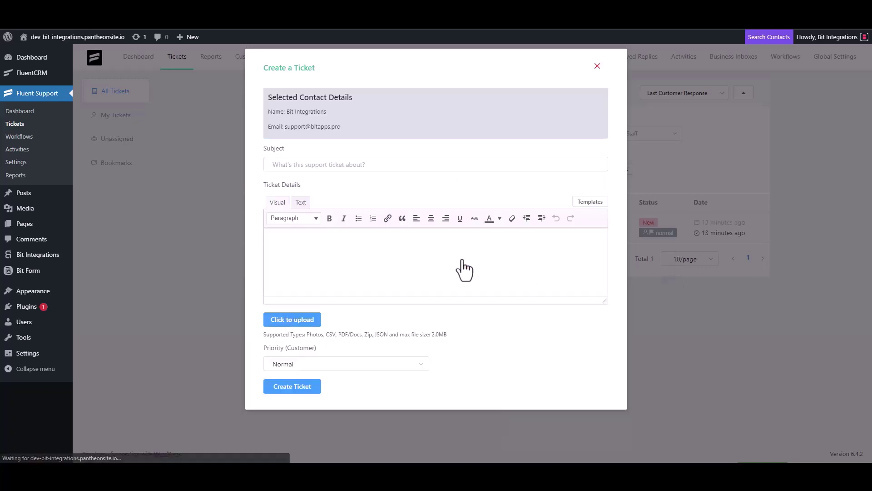
{"action": "left_click", "coordinate": [334, 165]}
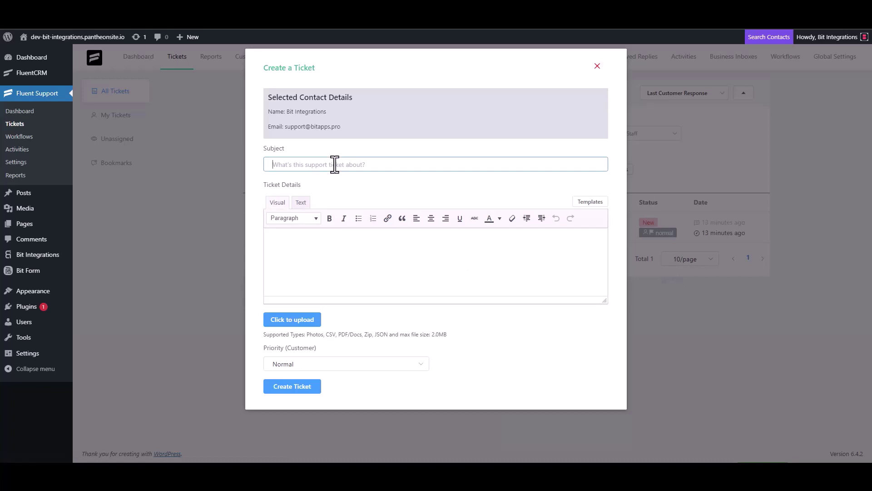
{"action": "type", "text": "bit integrations"}
{"action": "left_click", "coordinate": [315, 236]}
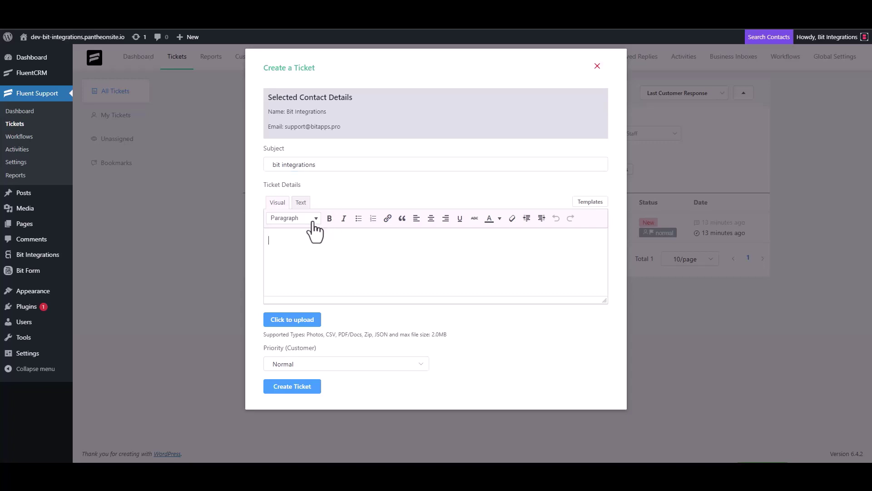
{"action": "type", "text": "bit Integrations"}
{"action": "left_click", "coordinate": [293, 388]}
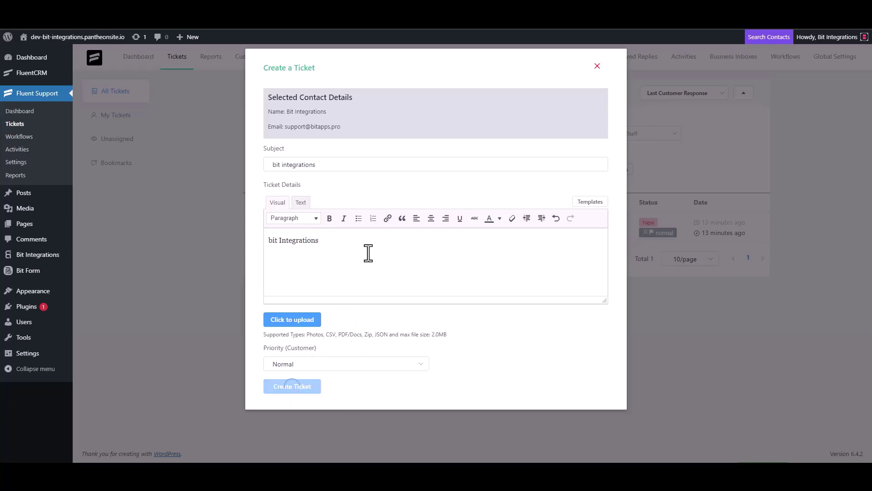